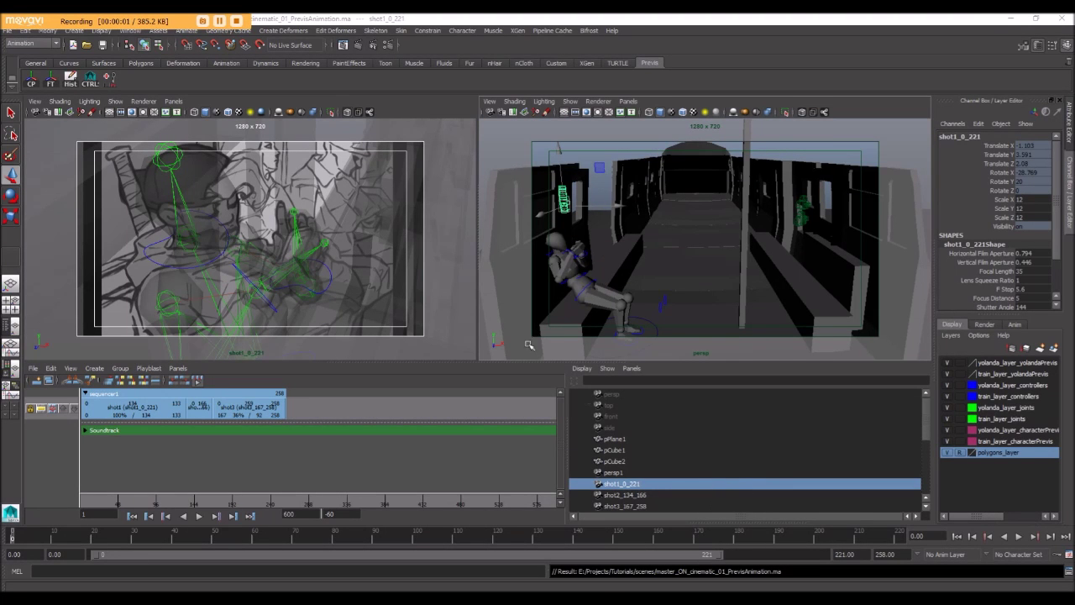
# Step: Play through the shot animation and return the timeline to frame 0
pyautogui.moveTo(25, 540); pyautogui.dragTo(242, 535)
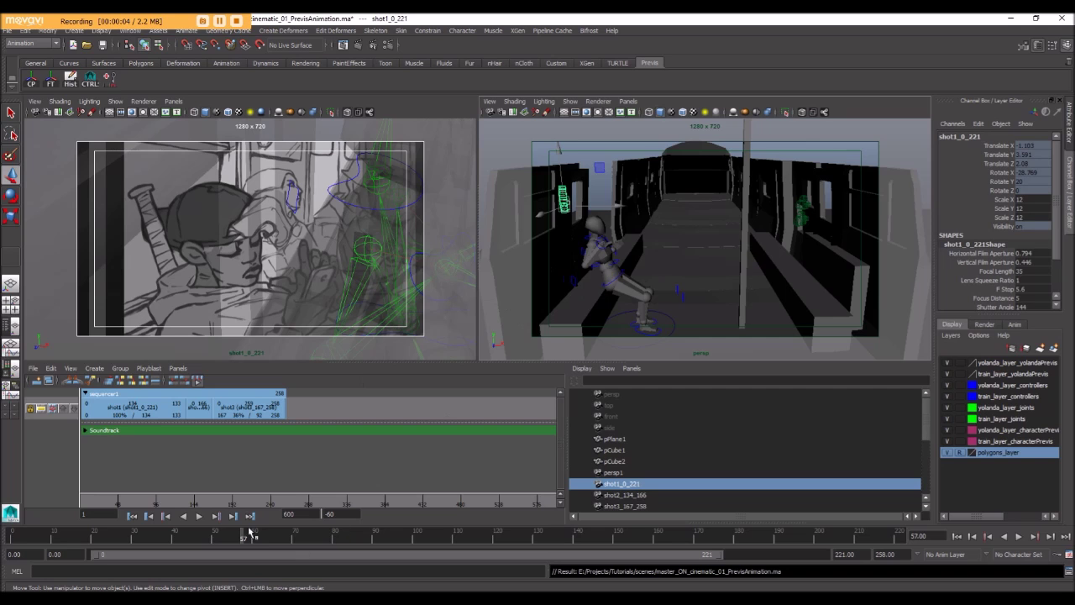
pyautogui.hotkey('alt', 'v')
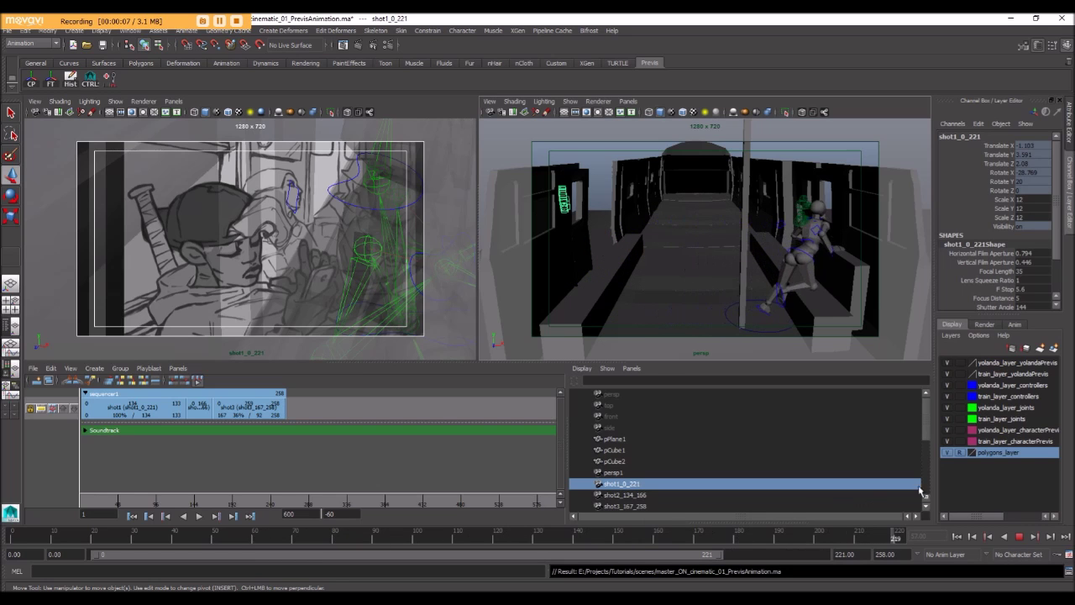
pyautogui.moveTo(901, 534); pyautogui.dragTo(2, 529)
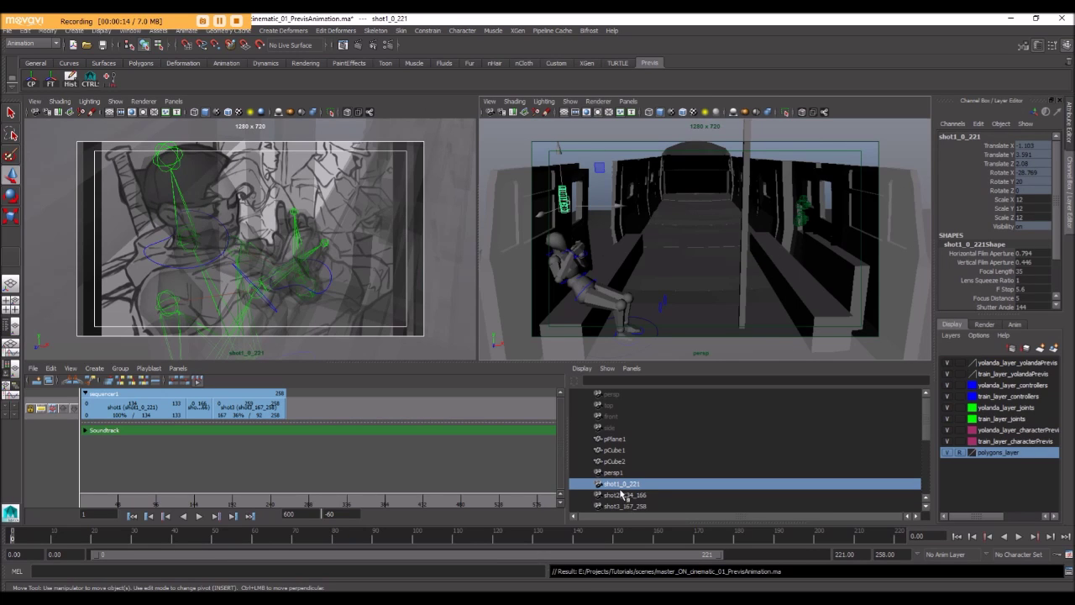
# Step: Unlock all transform and visibility channels of the shot1_0_221 camera
pyautogui.click(615, 488)
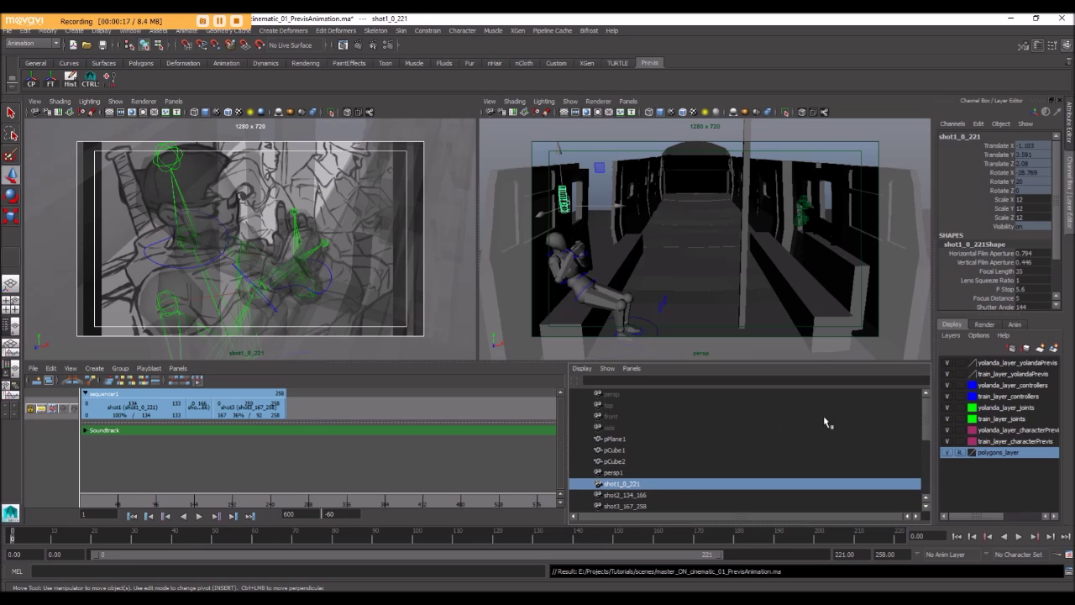
pyautogui.moveTo(998, 146); pyautogui.dragTo(1007, 229)
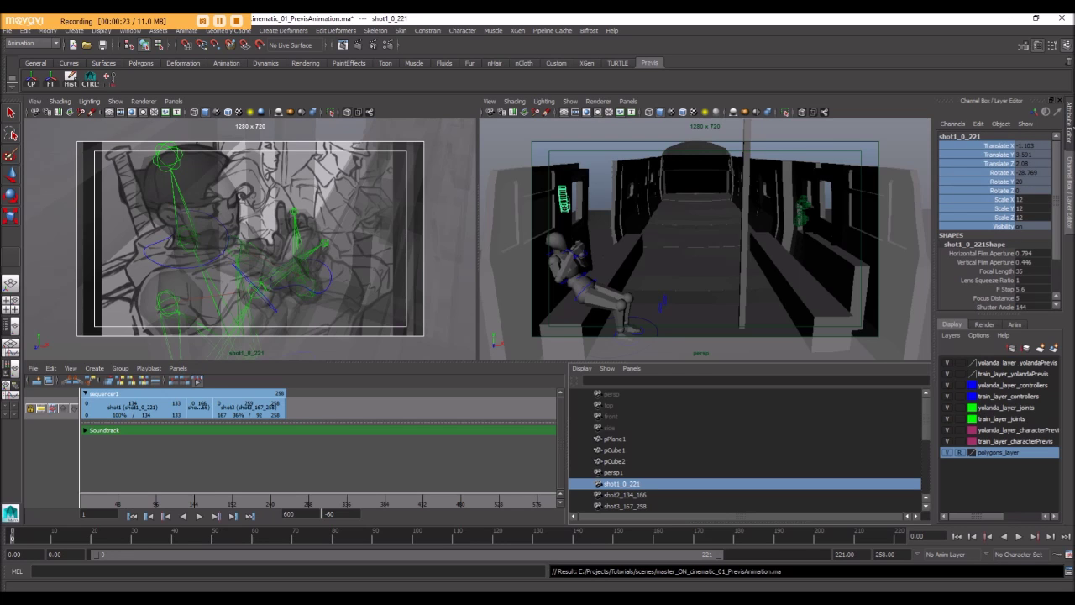
pyautogui.click(1068, 118)
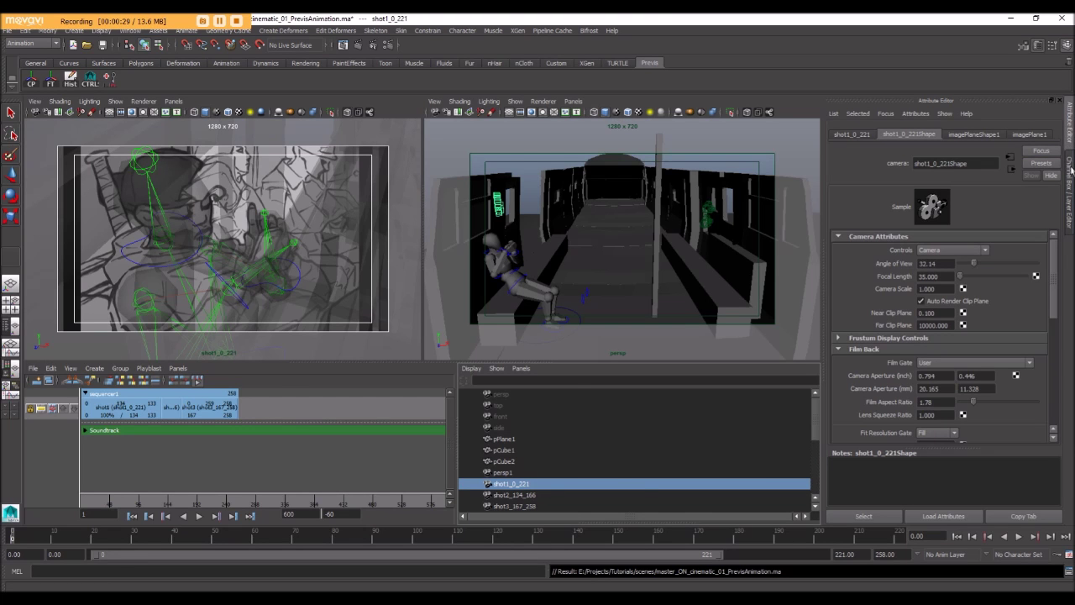
pyautogui.click(1071, 169)
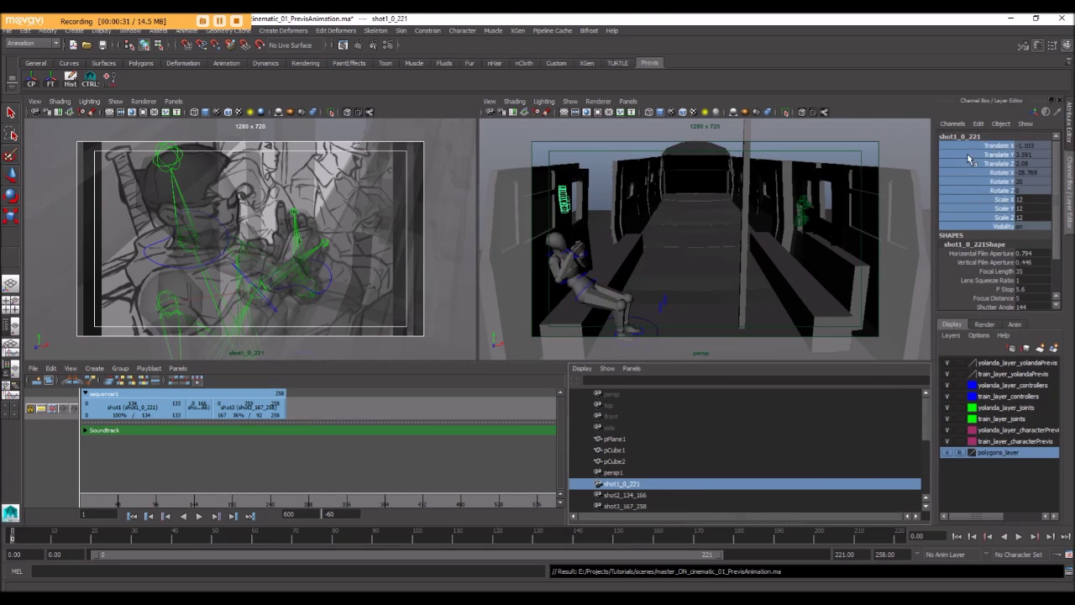
pyautogui.rightClick(1003, 220)
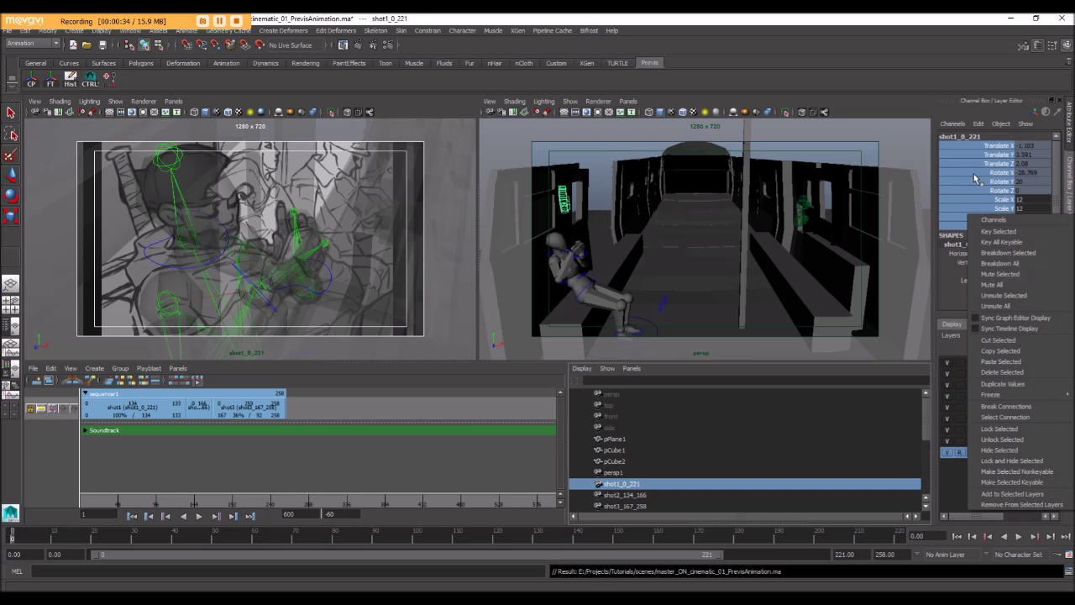
pyautogui.click(1010, 440)
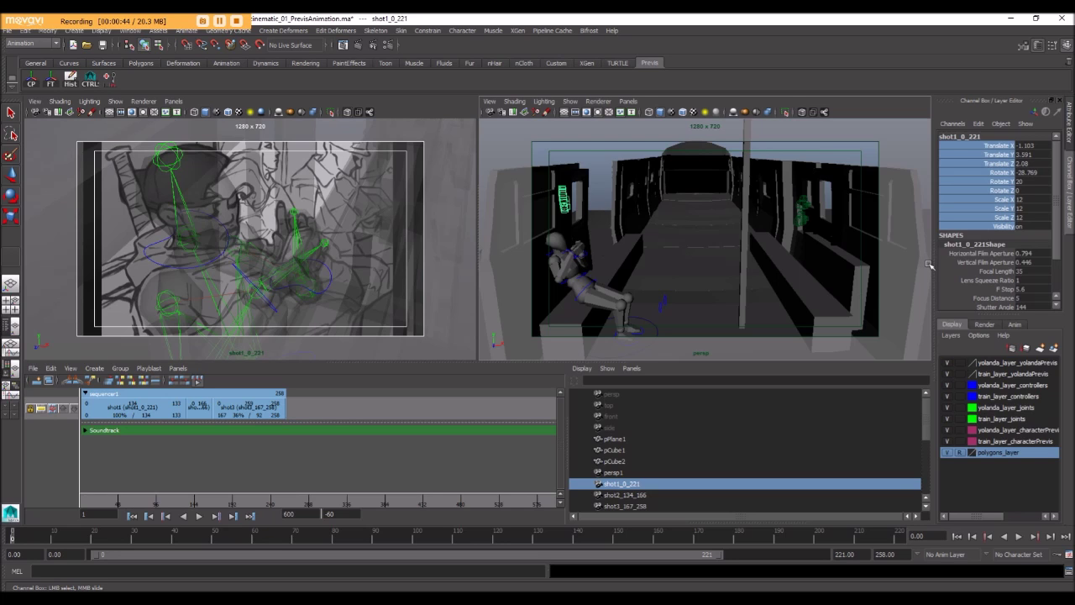
# Step: Set a keyframe on all channels of the shot1_0_221 camera at frame 0
pyautogui.scroll(-4, 929, 264)
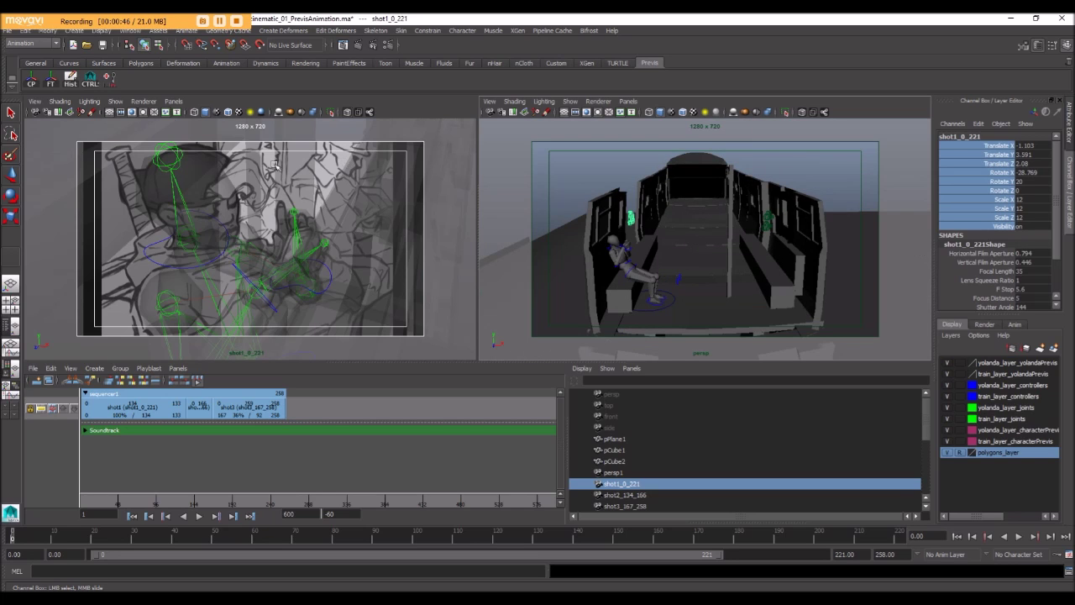
pyautogui.click(346, 113)
pyautogui.click(346, 113)
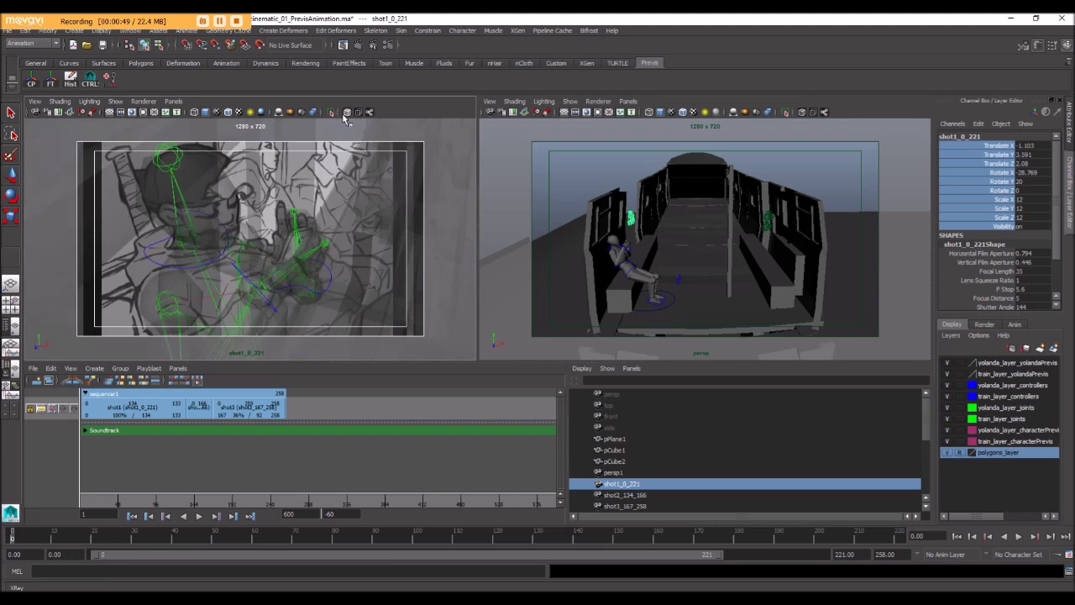
pyautogui.click(631, 218)
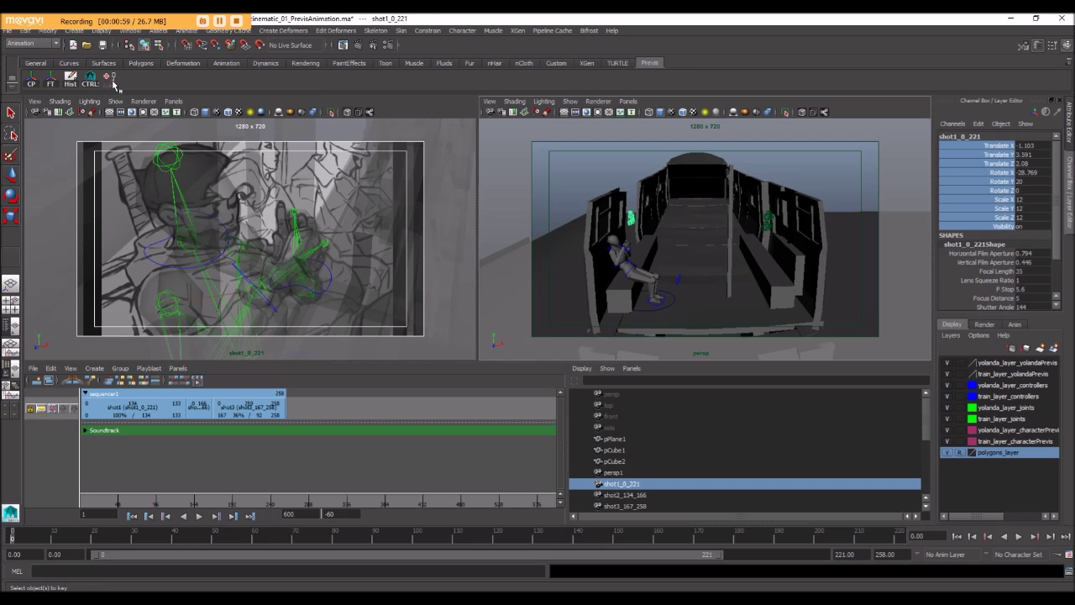
pyautogui.click(110, 79)
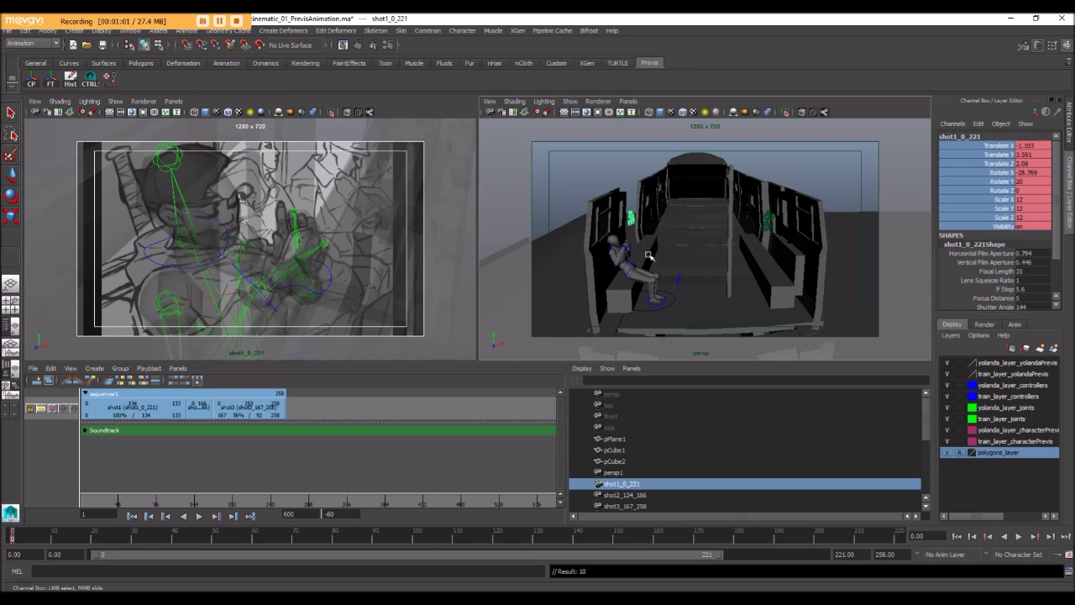
# Step: Go to frame 160 and compare the shot camera view with X-ray off and on
pyautogui.moveTo(12, 537); pyautogui.dragTo(619, 536)
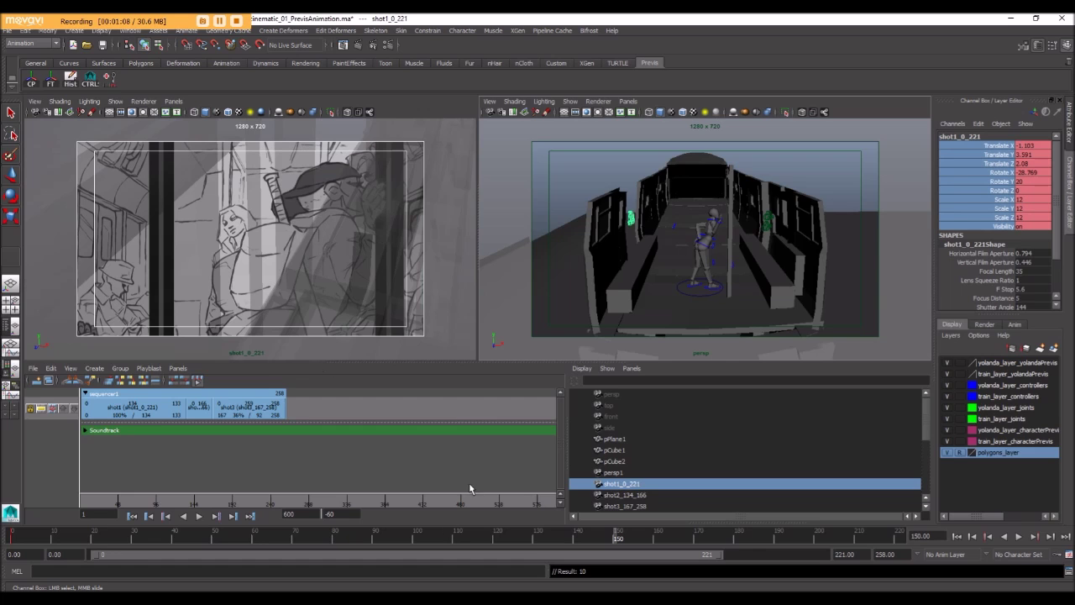
pyautogui.moveTo(617, 539); pyautogui.dragTo(657, 544)
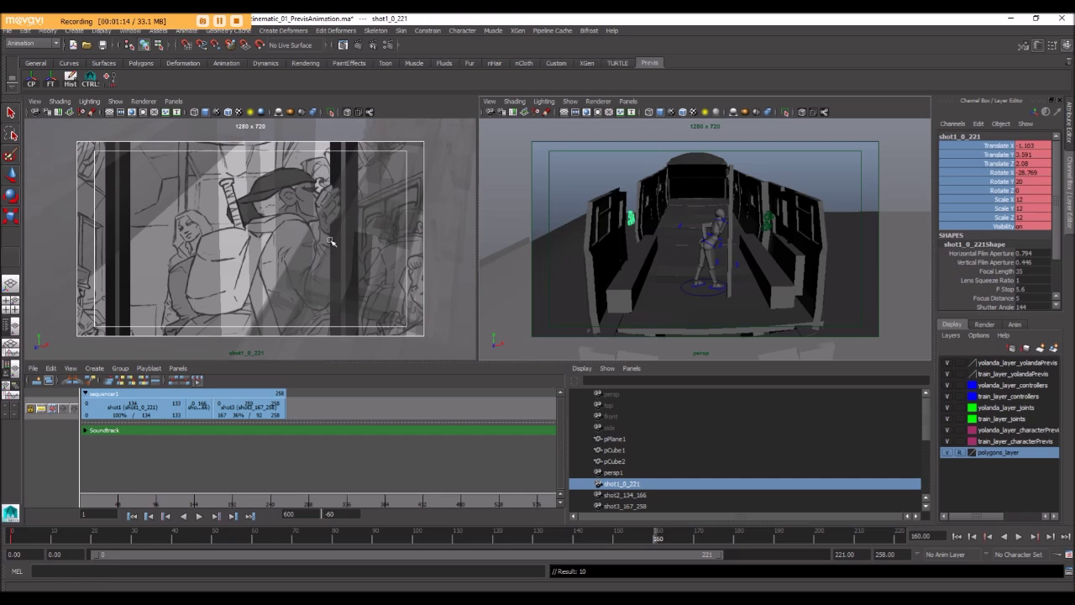
pyautogui.click(347, 111)
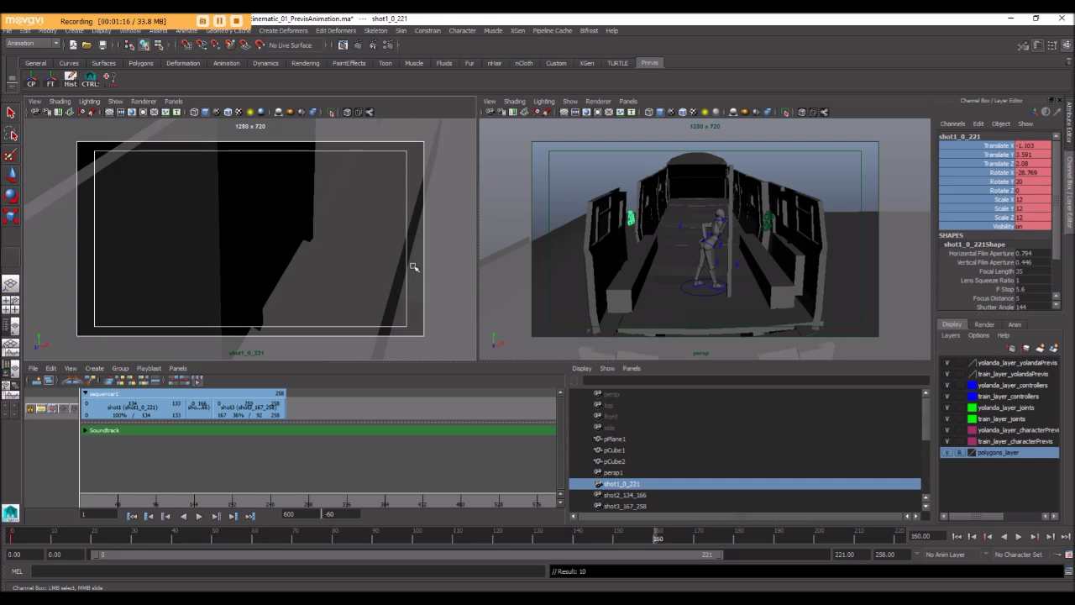
pyautogui.click(347, 113)
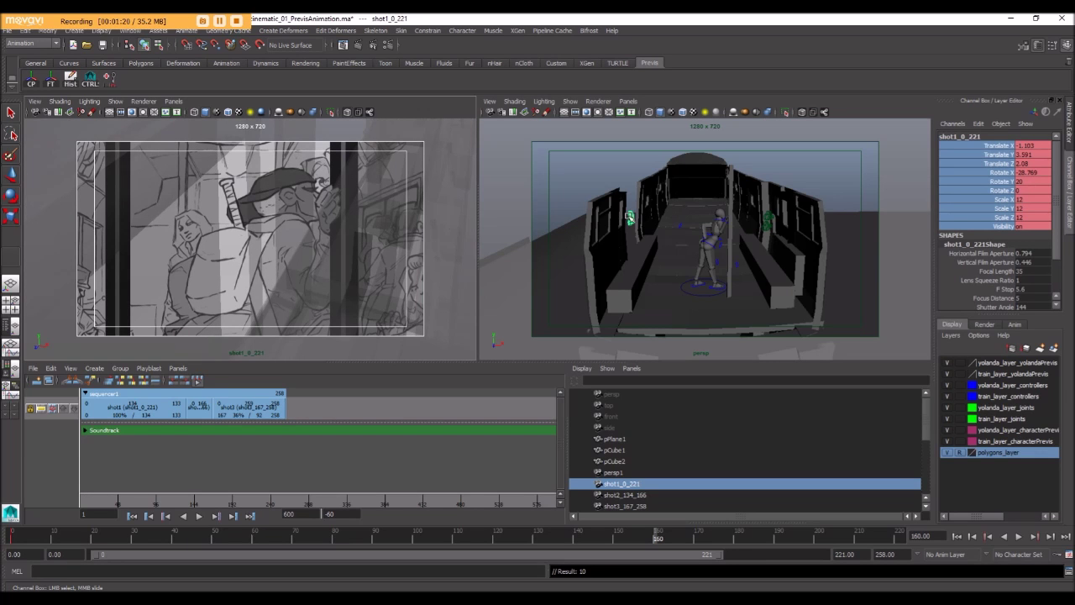
# Step: Move the shot1_0_221 camera behind the standing character, to about X 0.16 and Y 2.96
pyautogui.click(691, 236)
pyautogui.keyDown('alt'); pyautogui.moveTo(674, 230); pyautogui.dragTo(769, 229); pyautogui.keyUp('alt')
pyautogui.click(617, 258)
pyautogui.keyDown('alt'); pyautogui.moveTo(721, 174); pyautogui.dragTo(725, 148); pyautogui.keyUp('alt')
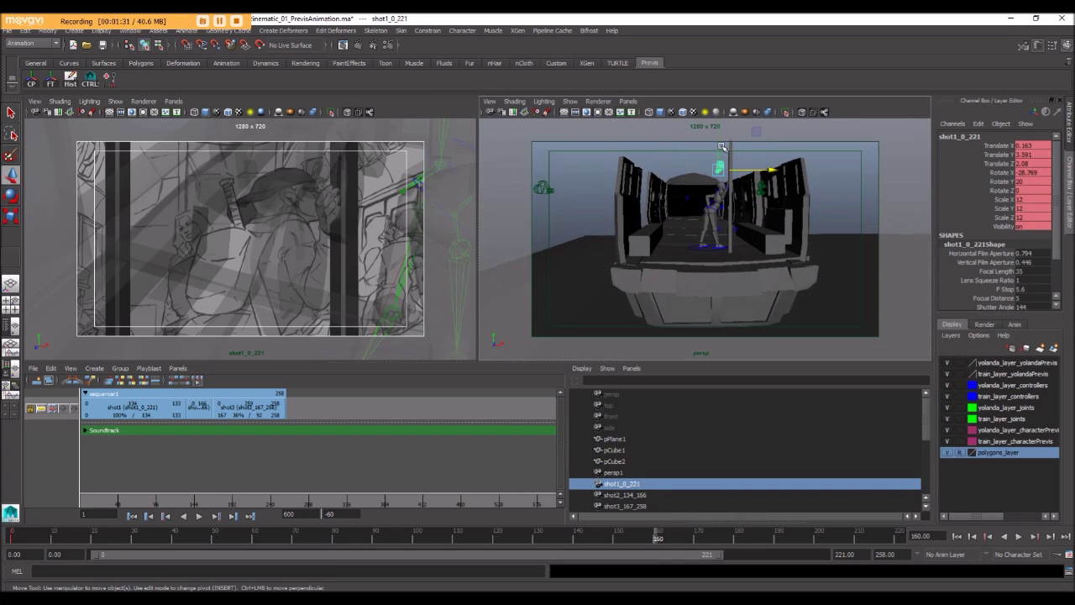
pyautogui.keyDown('alt'); pyautogui.moveTo(725, 149); pyautogui.dragTo(724, 182, button='middle'); pyautogui.keyUp('alt')
pyautogui.moveTo(716, 149); pyautogui.dragTo(713, 197)
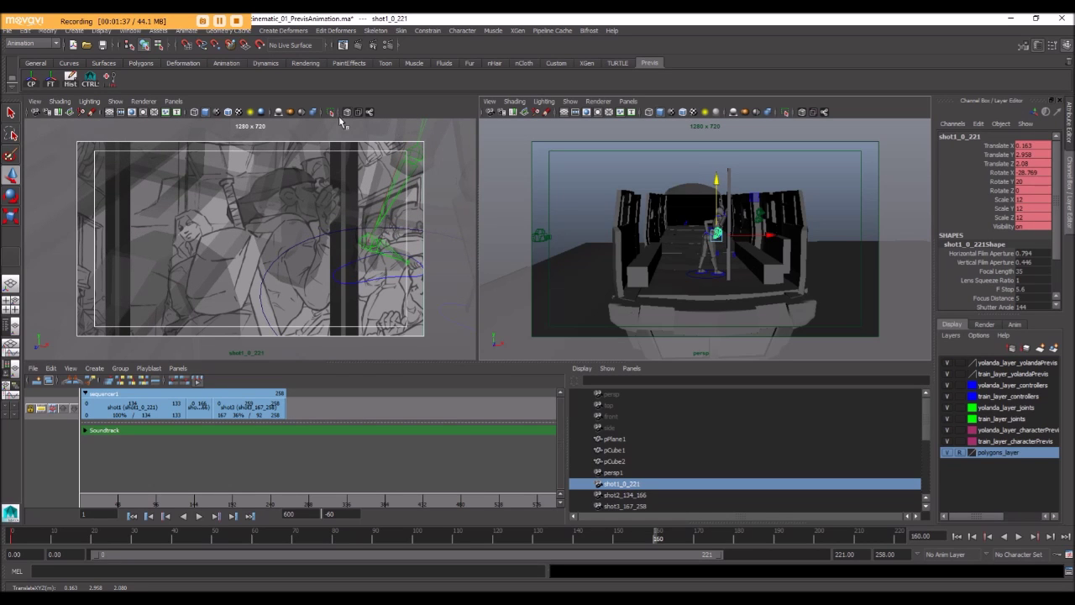
# Step: Turn off X-ray in the shot camera view and rotate the camera to about X 6, Y 1.1, Z 10 degrees
pyautogui.click(347, 112)
pyautogui.press('e')
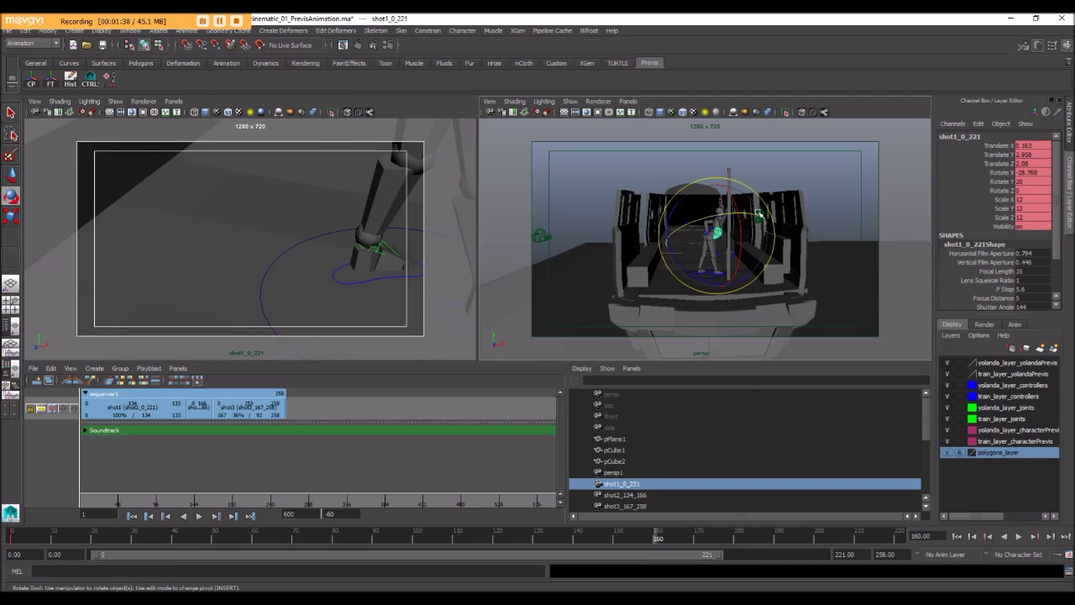
pyautogui.moveTo(732, 215); pyautogui.dragTo(734, 223)
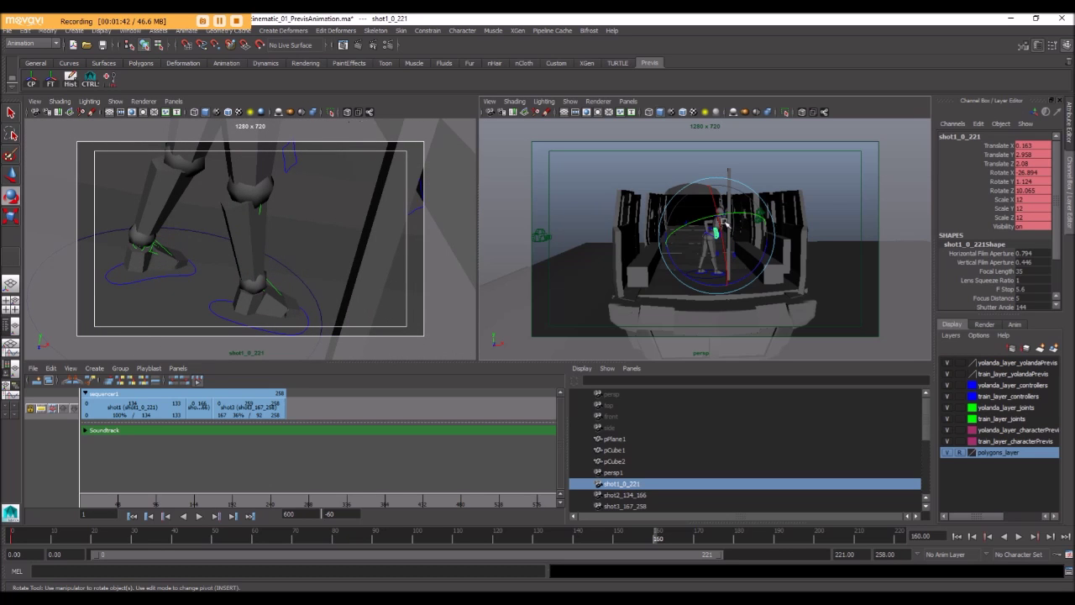
pyautogui.moveTo(724, 224); pyautogui.dragTo(722, 238)
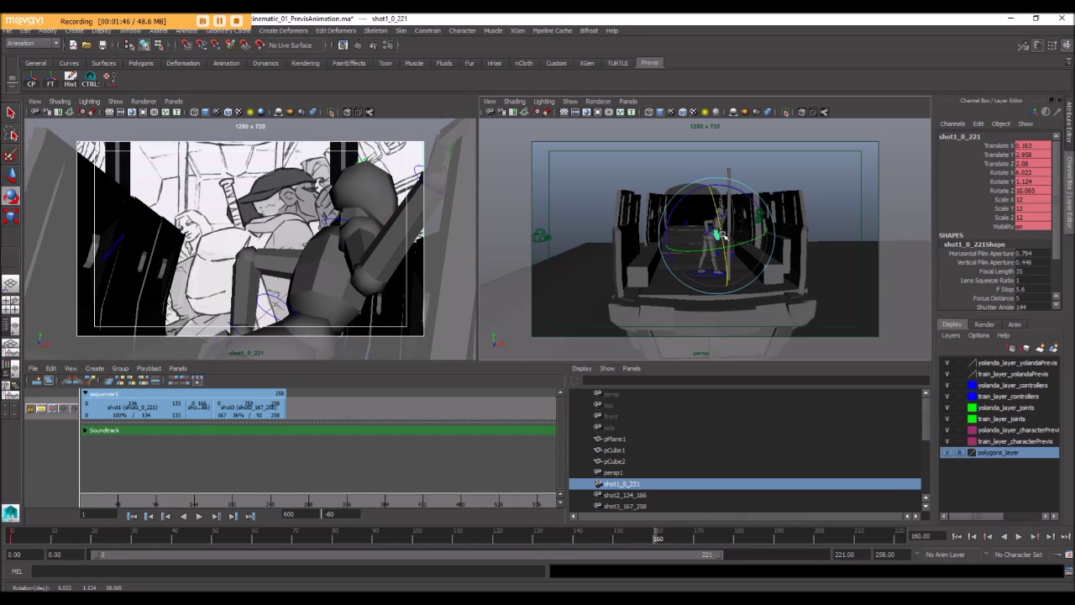
# Step: Shift the shot camera sideways to about X 0.40 and level it to about 0.8 degrees of Z rotation
pyautogui.press('w')
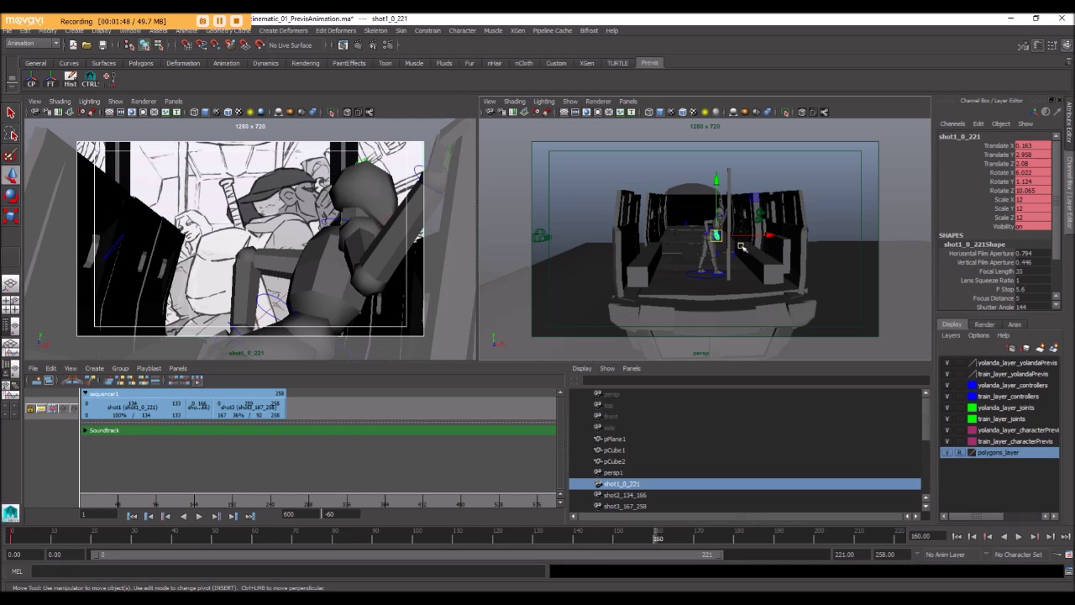
pyautogui.click(762, 241)
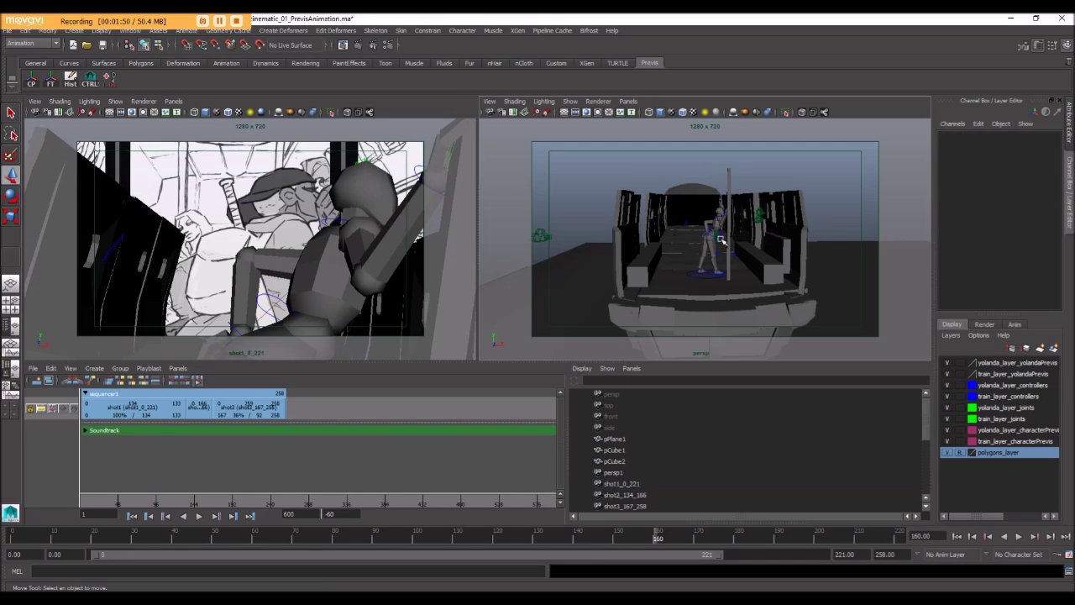
pyautogui.click(763, 241)
pyautogui.moveTo(766, 239); pyautogui.dragTo(781, 237)
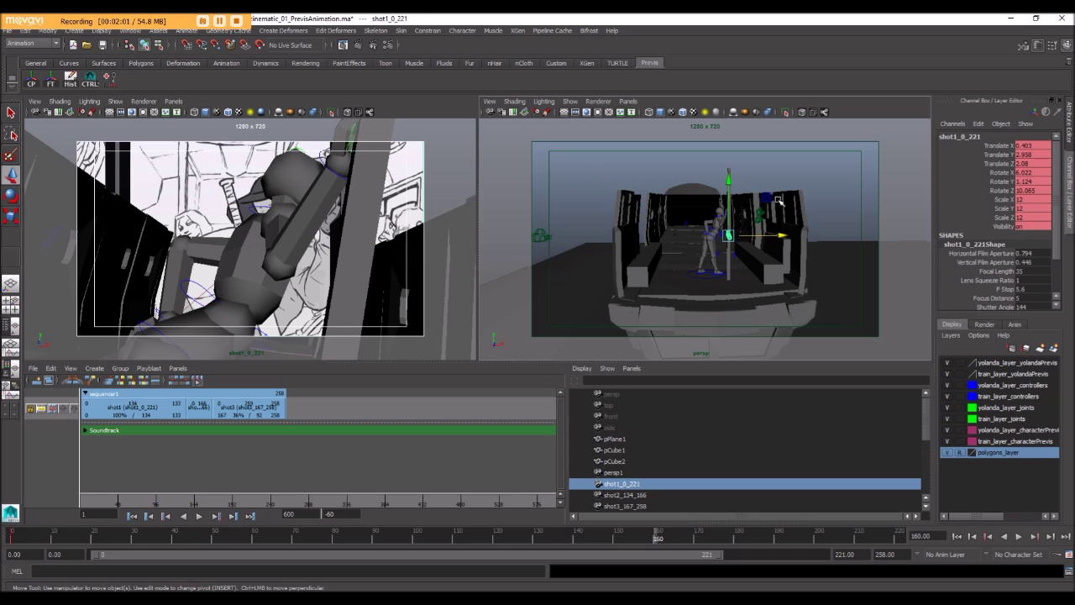
pyautogui.press('e')
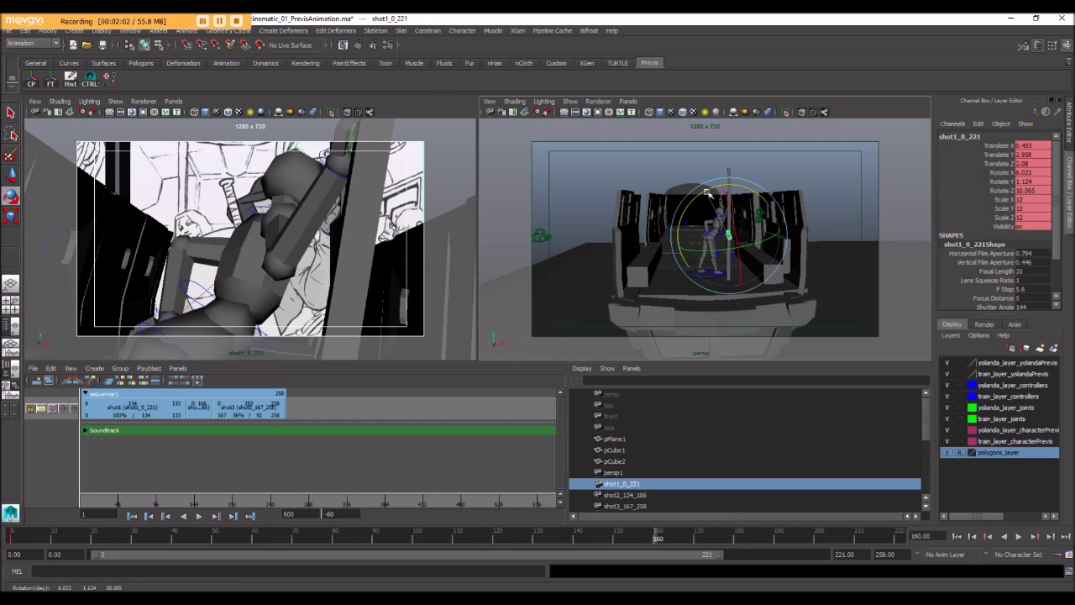
pyautogui.moveTo(705, 192); pyautogui.dragTo(719, 196)
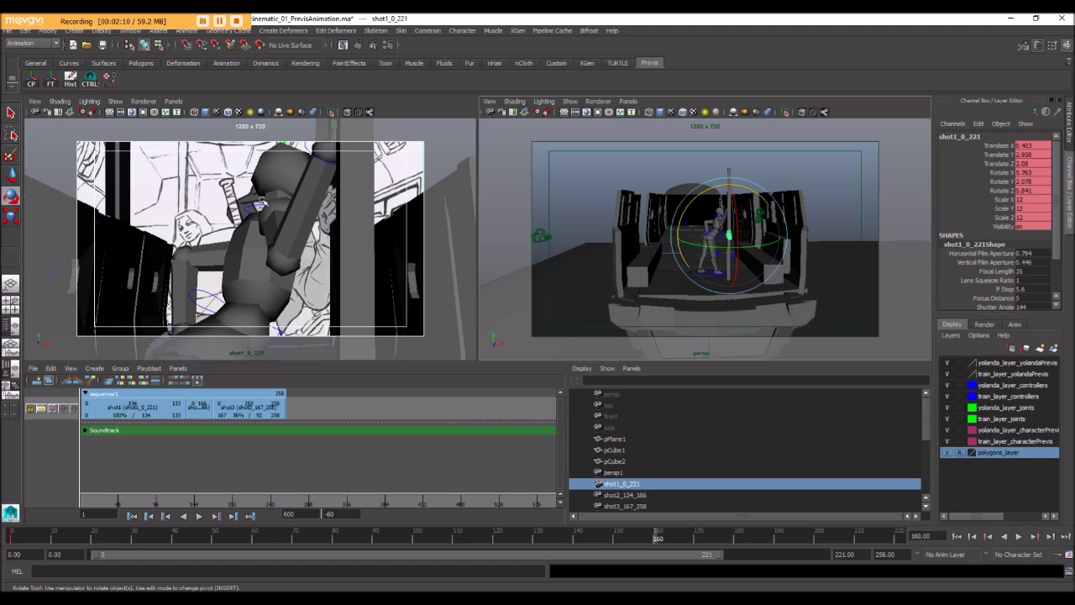
# Step: Refine the camera framing against the storyboard to about position 0.38, 2.94, 2.09 and rotation 7.2, 1.7, 0.2 degrees
pyautogui.click(256, 217)
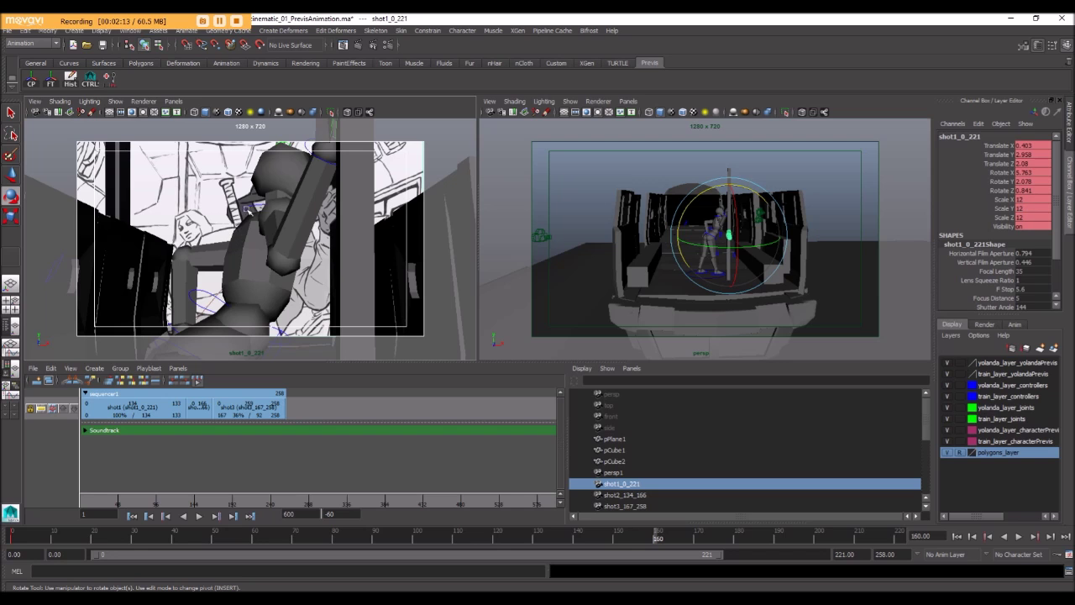
pyautogui.keyDown('alt'); pyautogui.moveTo(240, 246); pyautogui.dragTo(240, 246); pyautogui.keyUp('alt')
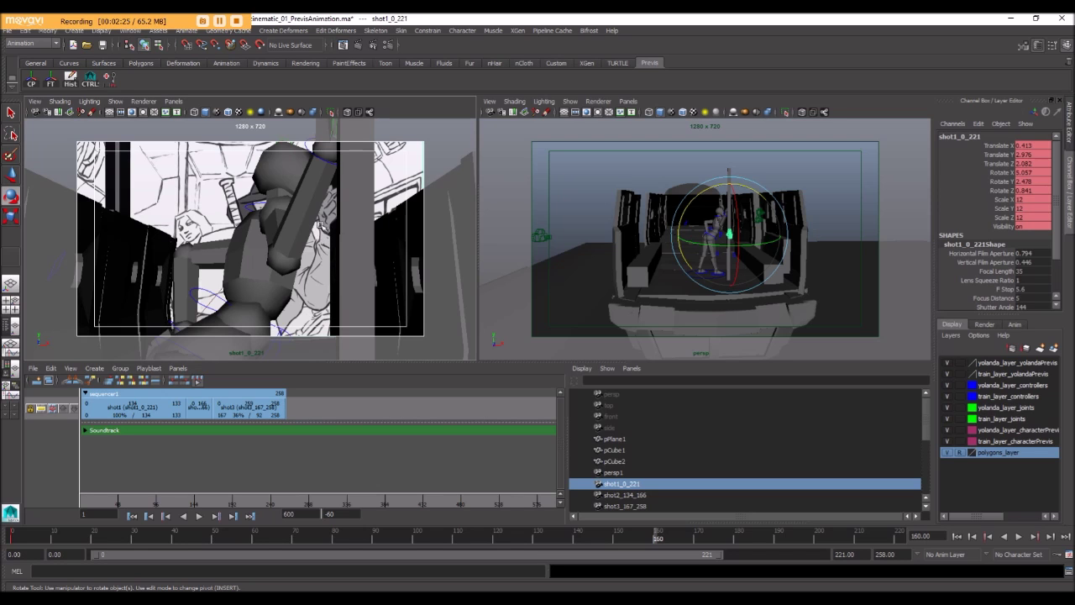
pyautogui.scroll(-2, 321, 226)
pyautogui.scroll(3, 321, 226)
pyautogui.scroll(-3, 320, 225)
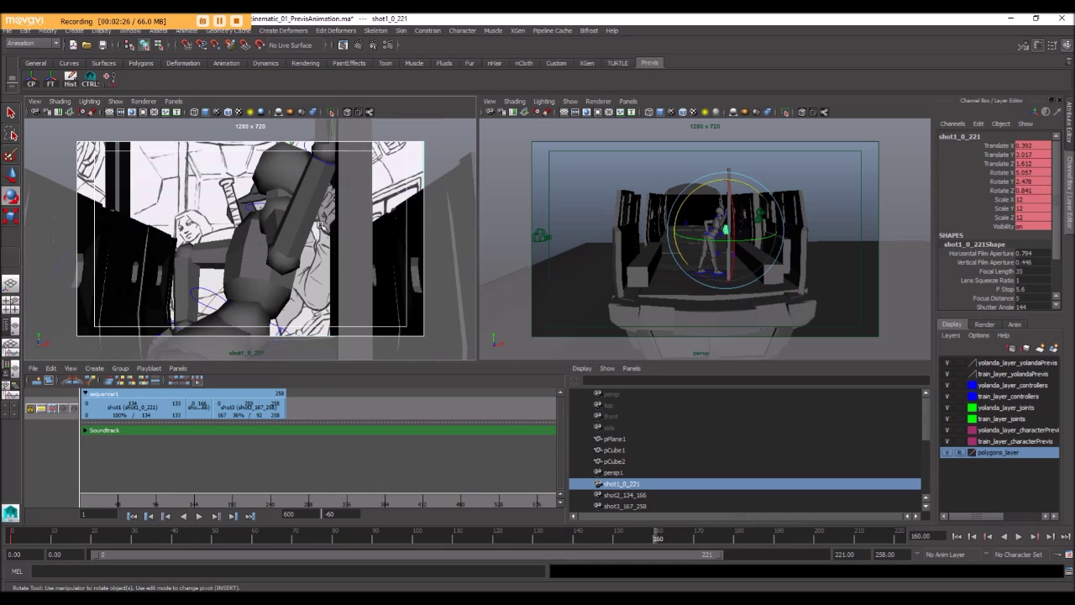
pyautogui.keyDown('alt'); pyautogui.moveTo(285, 227); pyautogui.dragTo(269, 270); pyautogui.keyUp('alt')
pyautogui.keyDown('alt'); pyautogui.moveTo(269, 271); pyautogui.dragTo(264, 267, button='middle'); pyautogui.keyUp('alt')
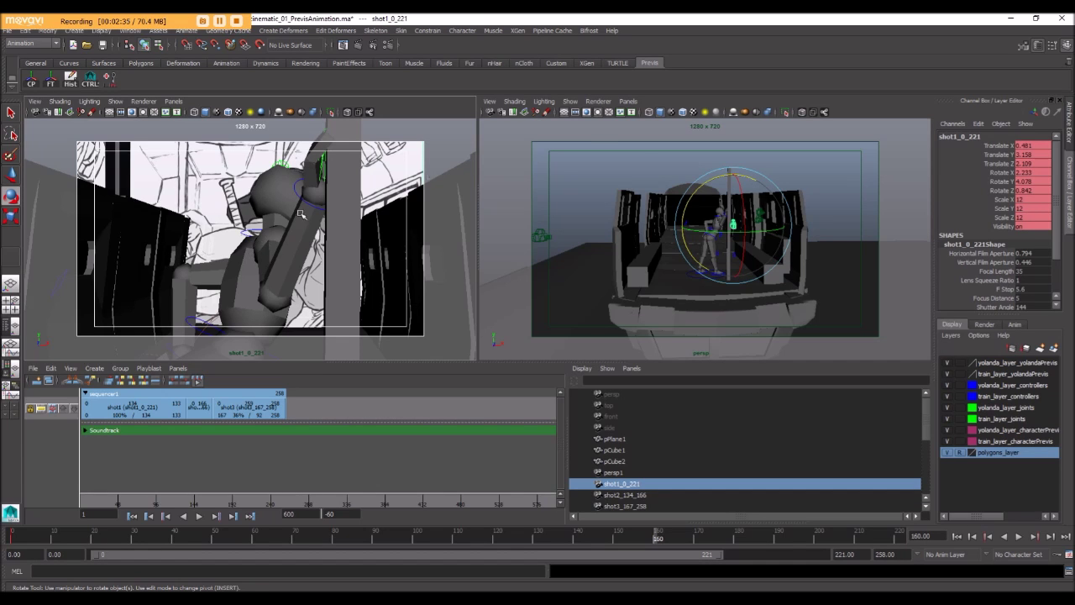
pyautogui.moveTo(716, 179); pyautogui.dragTo(721, 185)
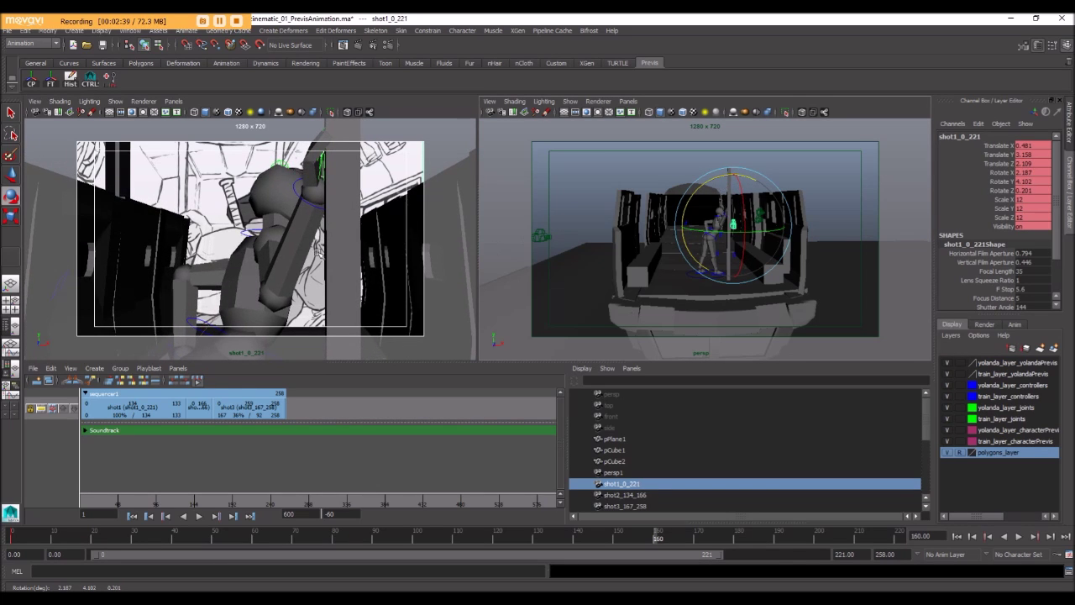
pyautogui.moveTo(320, 254)
pyautogui.keyDown('alt'); pyautogui.mouseDown()
pyautogui.moveTo(300, 249)
pyautogui.moveTo(309, 254)
pyautogui.mouseUp(); pyautogui.keyUp('alt')
pyautogui.keyDown('alt'); pyautogui.moveTo(309, 254); pyautogui.dragTo(271, 198, button='middle'); pyautogui.keyUp('alt')
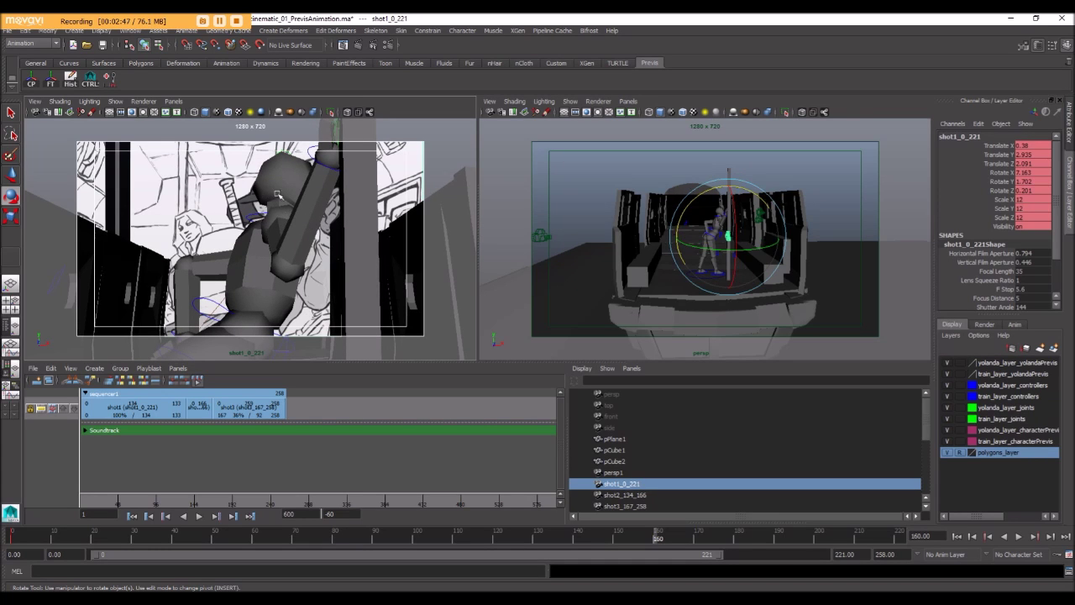
# Step: Rotate the character's neck control to about X 36.5, Y -21.9, Z -20.8 degrees to match the storyboard head pose
pyautogui.click(321, 185)
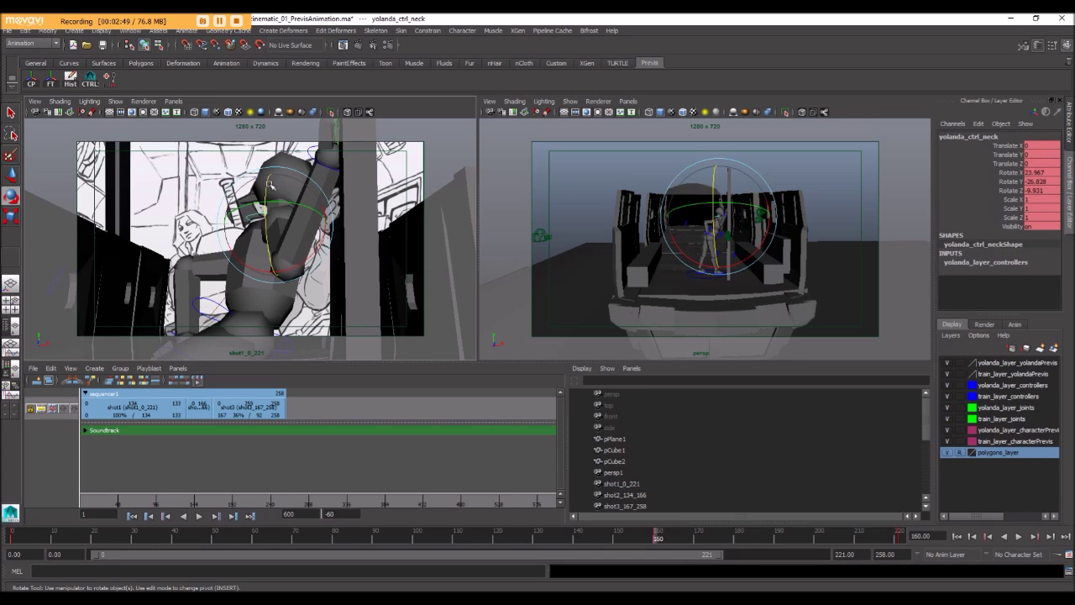
pyautogui.moveTo(270, 178)
pyautogui.mouseDown()
pyautogui.moveTo(318, 204)
pyautogui.moveTo(293, 267)
pyautogui.moveTo(303, 234)
pyautogui.moveTo(288, 241)
pyautogui.moveTo(312, 242)
pyautogui.moveTo(266, 248)
pyautogui.mouseUp()
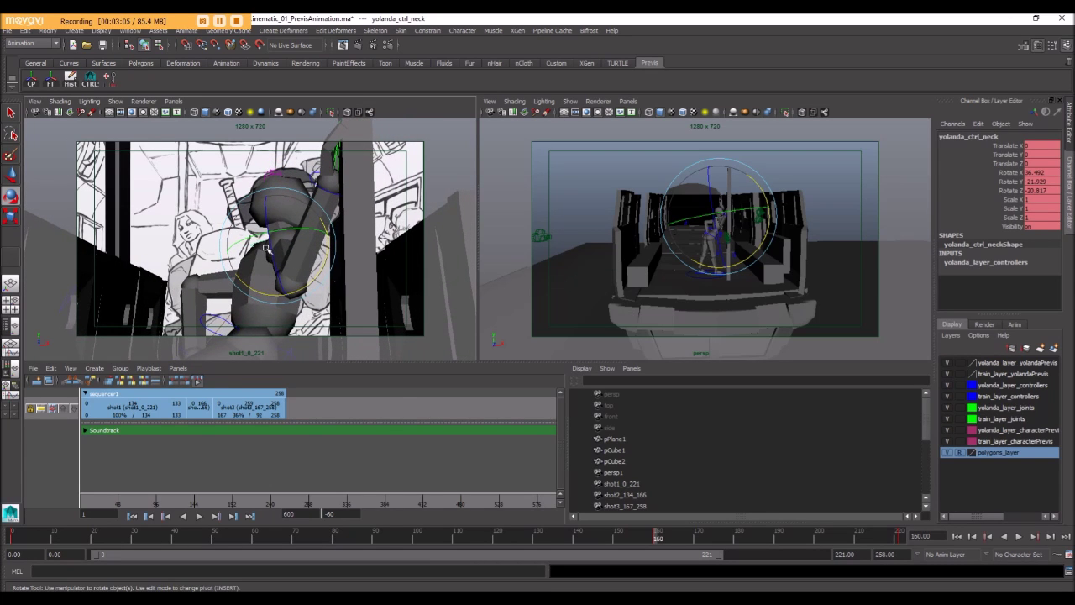
# Step: Reframe the shot 1 camera to about 0.35, 3.26, 2.11 and rotate the neck control to about X 29.1, Y -19.8, Z -9.7 degrees
pyautogui.keyDown('alt'); pyautogui.moveTo(307, 237); pyautogui.dragTo(301, 269, button='middle'); pyautogui.keyUp('alt')
pyautogui.keyDown('alt'); pyautogui.moveTo(301, 269); pyautogui.dragTo(285, 274); pyautogui.keyUp('alt')
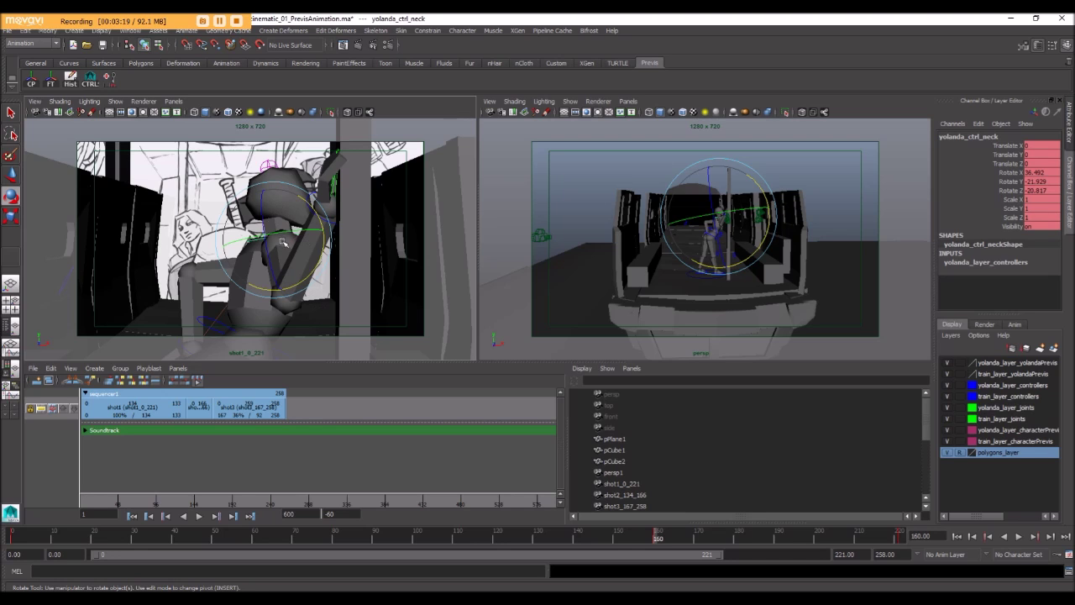
pyautogui.moveTo(301, 200); pyautogui.dragTo(277, 200)
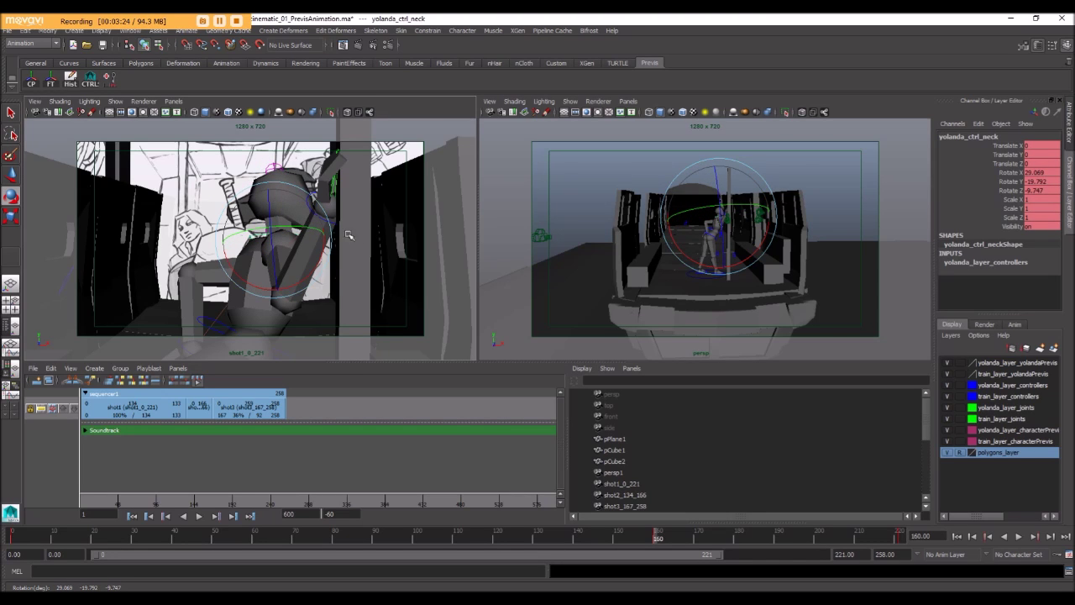
pyautogui.keyDown('alt'); pyautogui.moveTo(302, 277); pyautogui.dragTo(315, 279, button='right'); pyautogui.keyUp('alt')
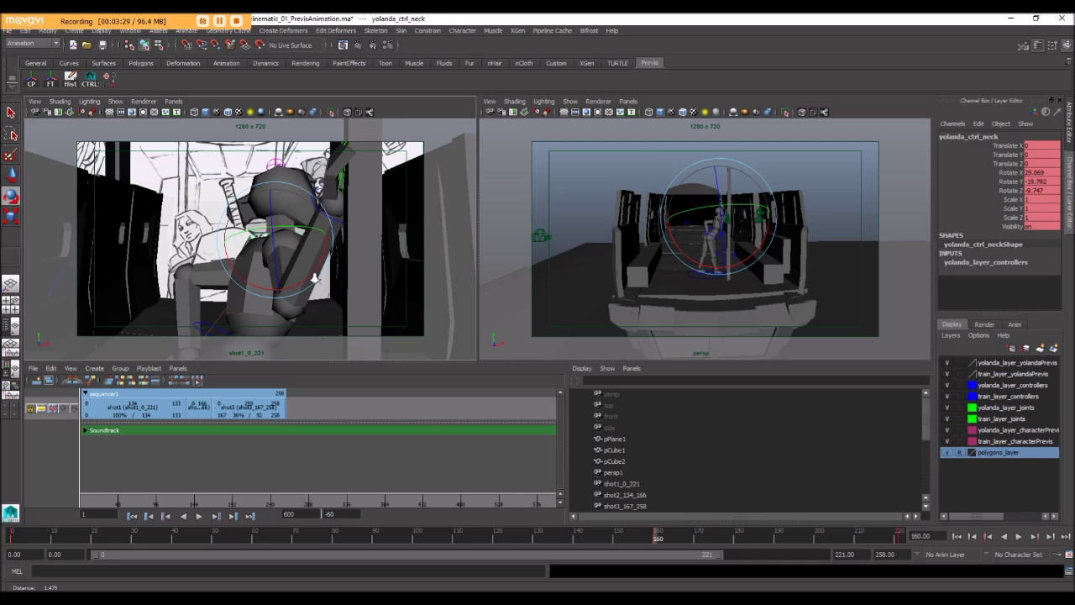
# Step: Compare the frame 160 pose with the storyboard by toggling X-ray in the shot camera view
pyautogui.click(348, 113)
pyautogui.click(348, 114)
pyautogui.click(347, 113)
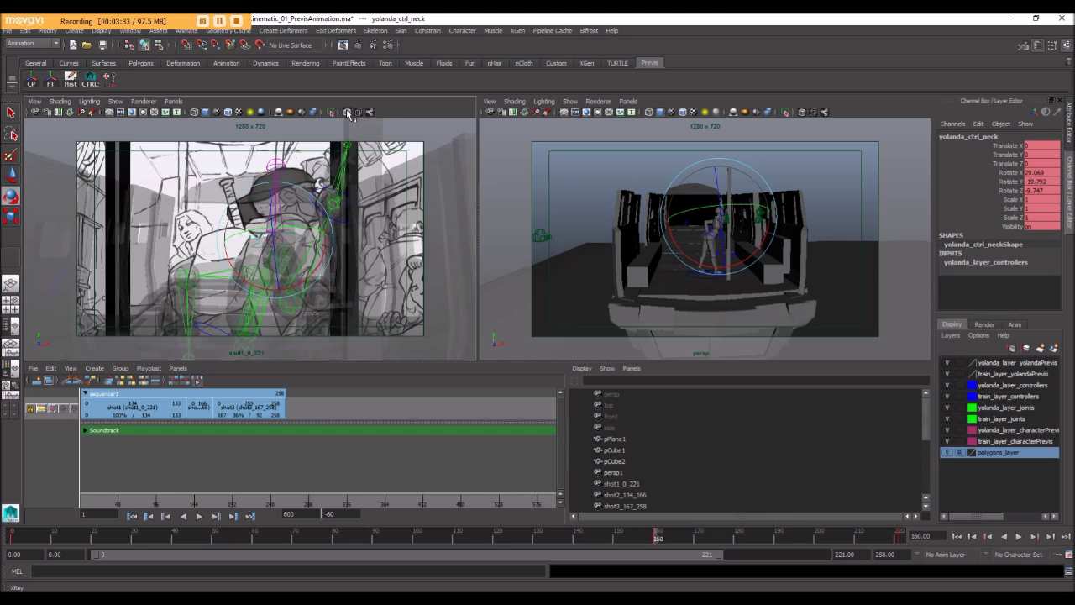
pyautogui.click(348, 114)
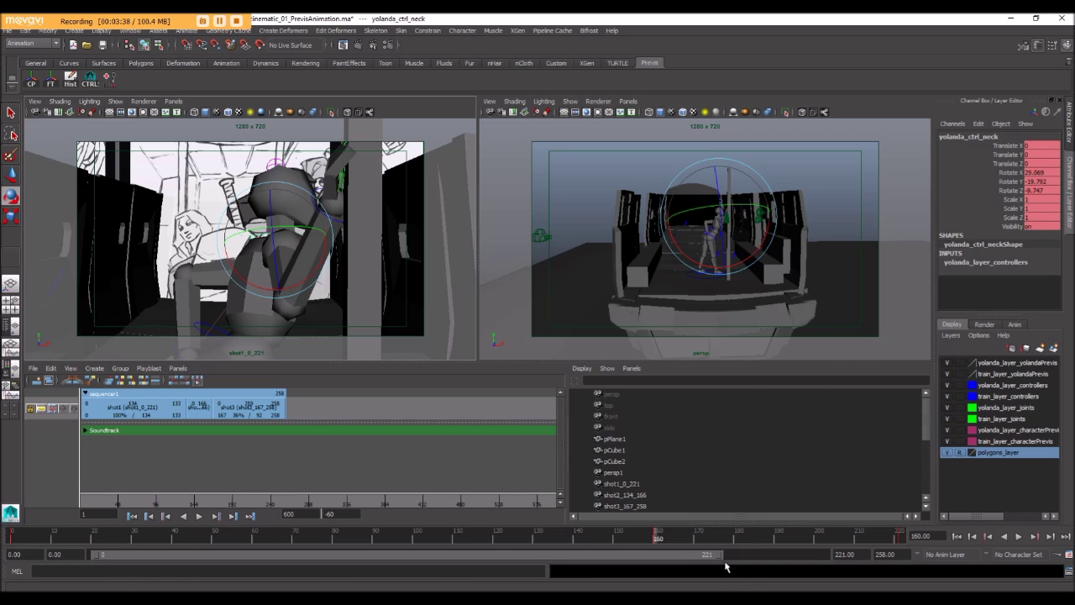
# Step: Key the shot 1 camera at frame 160, play the animation from the start and return to frame 160
pyautogui.click(628, 484)
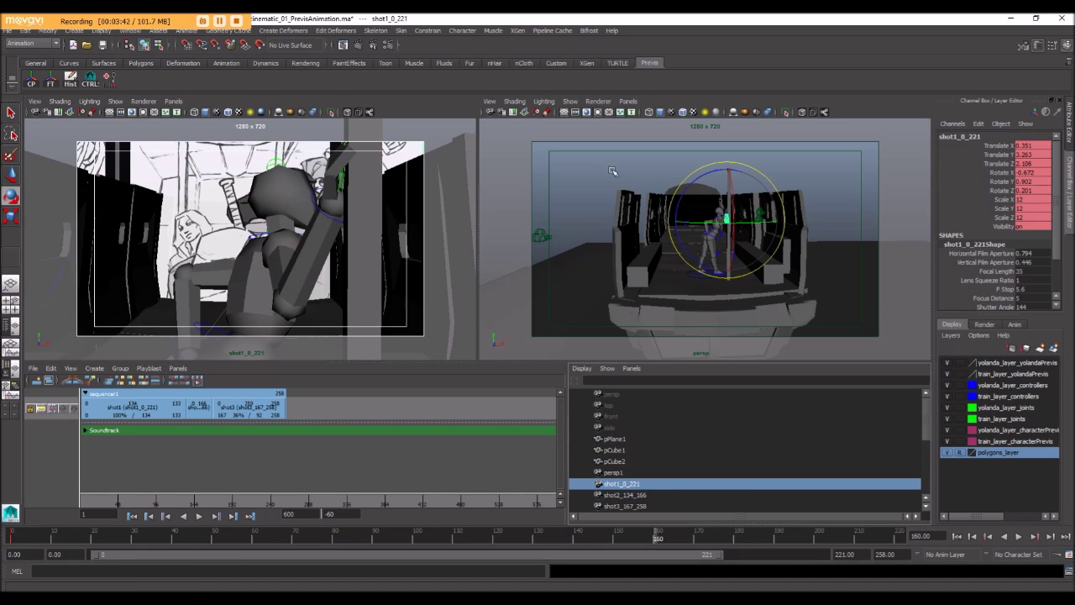
pyautogui.click(112, 79)
pyautogui.click(24, 544)
pyautogui.hotkey('alt', 'v')
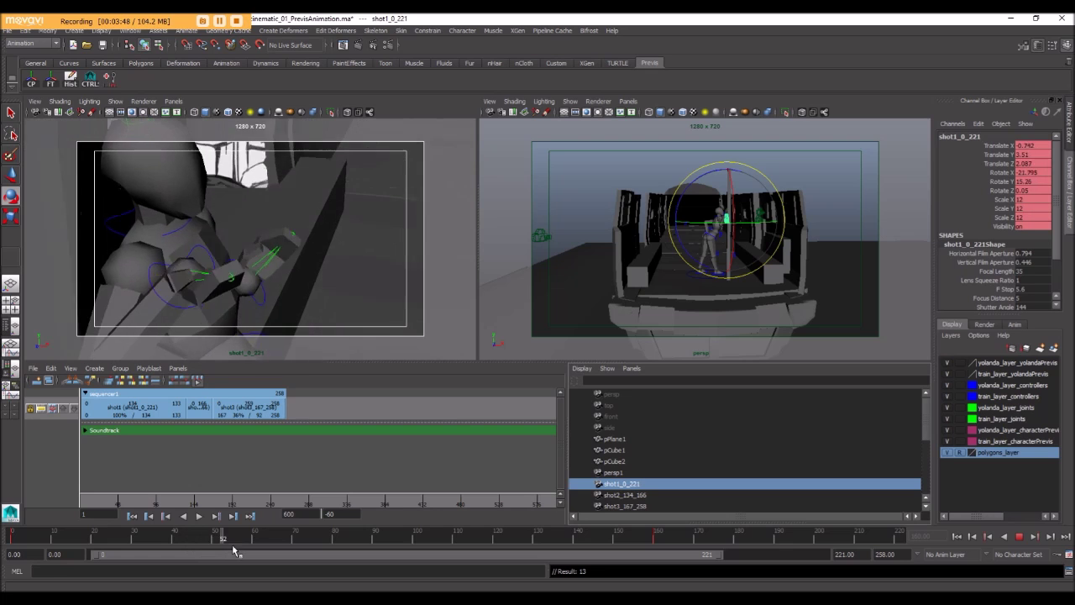
pyautogui.moveTo(266, 541)
pyautogui.mouseDown()
pyautogui.moveTo(353, 554)
pyautogui.moveTo(356, 532)
pyautogui.moveTo(435, 532)
pyautogui.moveTo(460, 555)
pyautogui.moveTo(667, 586)
pyautogui.moveTo(657, 584)
pyautogui.mouseUp()
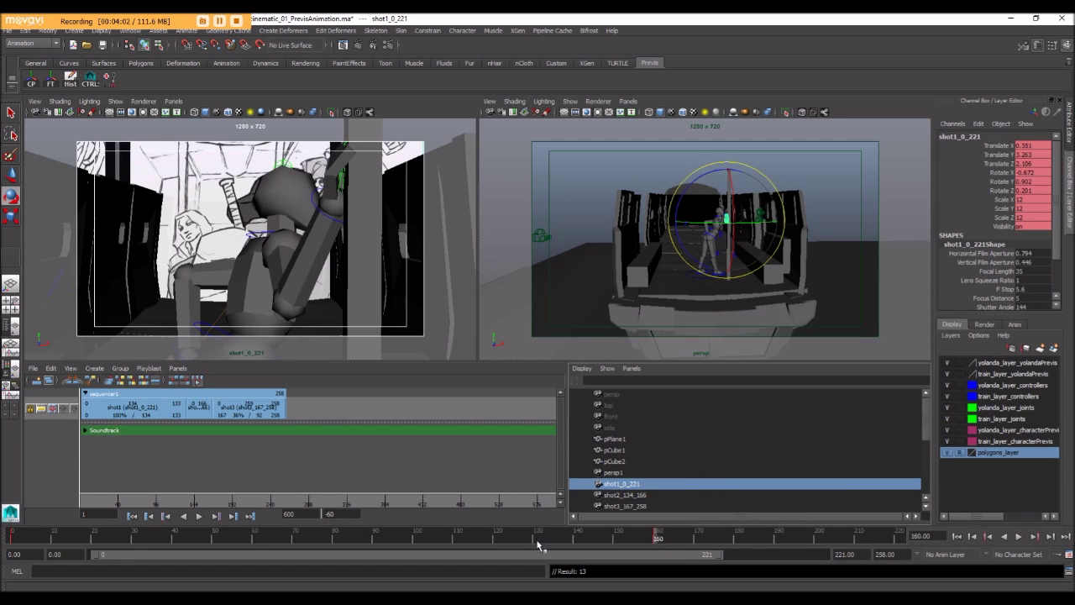
# Step: At frame 221, move the shot 1 camera to about 1.15, 3.26, 1.71 and turn it to about Y -14.9 degrees
pyautogui.moveTo(544, 542); pyautogui.dragTo(903, 539)
pyautogui.moveTo(747, 262)
pyautogui.keyDown('alt'); pyautogui.mouseDown()
pyautogui.moveTo(724, 252)
pyautogui.moveTo(736, 267)
pyautogui.mouseUp(); pyautogui.keyUp('alt')
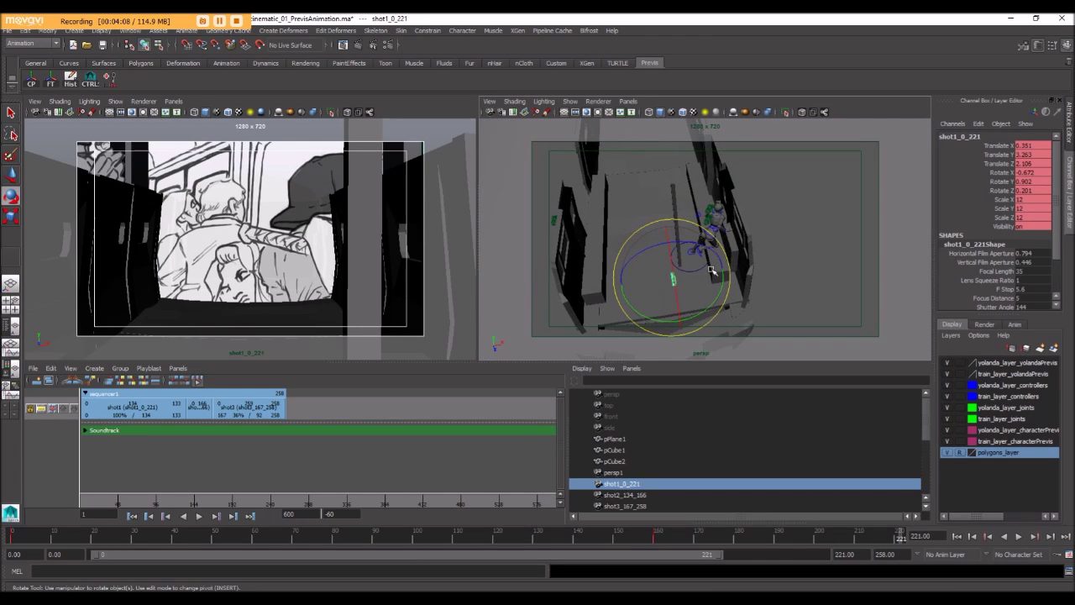
pyautogui.press('w')
pyautogui.moveTo(723, 269); pyautogui.dragTo(755, 285)
pyautogui.press('e')
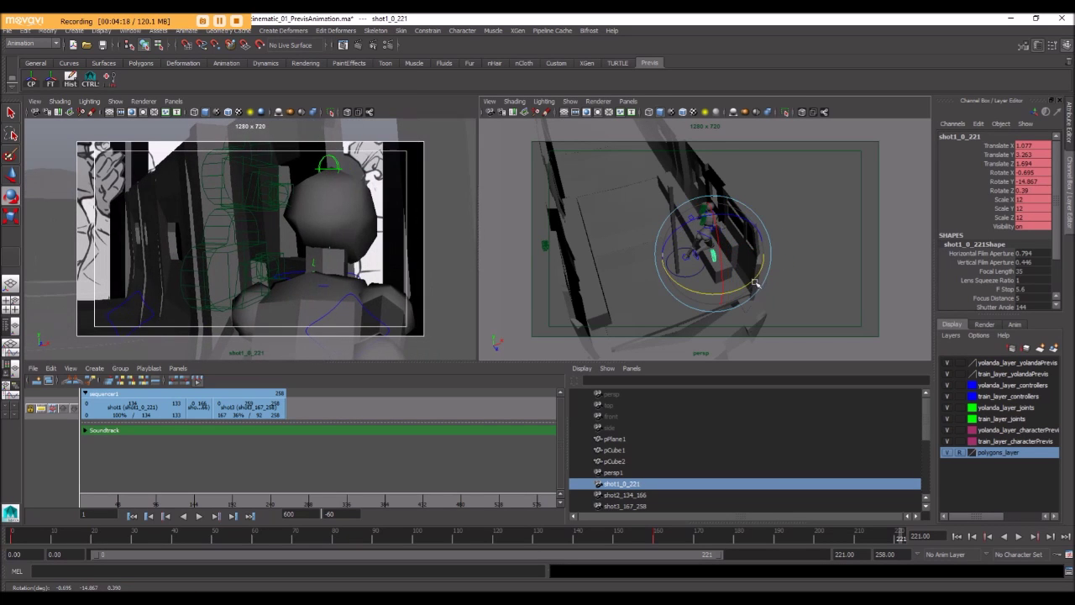
pyautogui.keyDown('alt'); pyautogui.moveTo(322, 254); pyautogui.dragTo(290, 249, button='middle'); pyautogui.keyUp('alt')
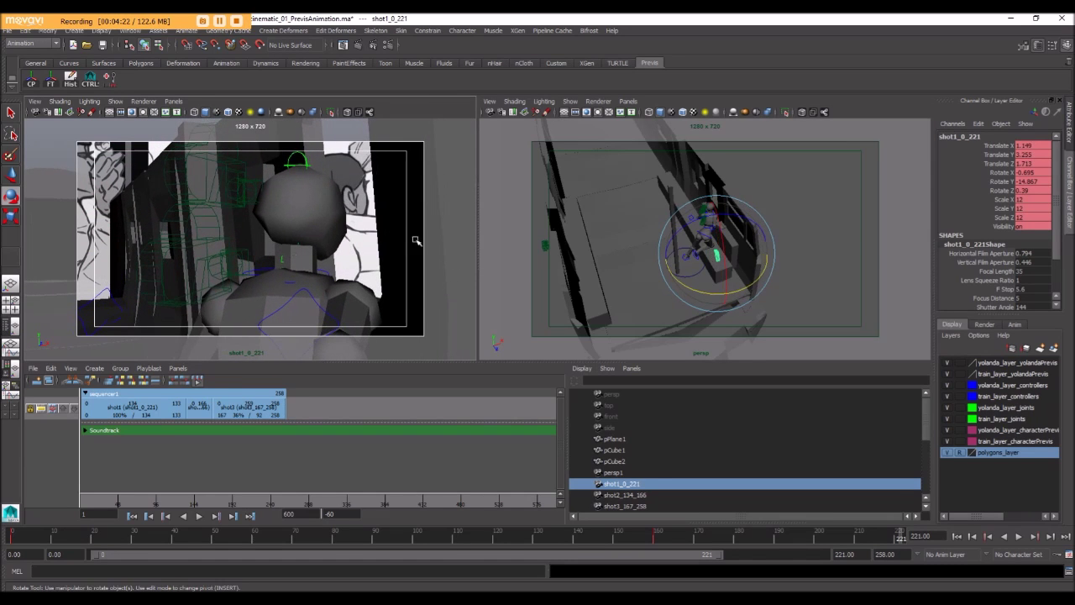
# Step: With X-ray on in the shot view, rotate the camera to about Y -29.5 degrees and move it to about 0.94, 3.26, 1.53
pyautogui.keyDown('alt'); pyautogui.moveTo(750, 221); pyautogui.dragTo(691, 204); pyautogui.keyUp('alt')
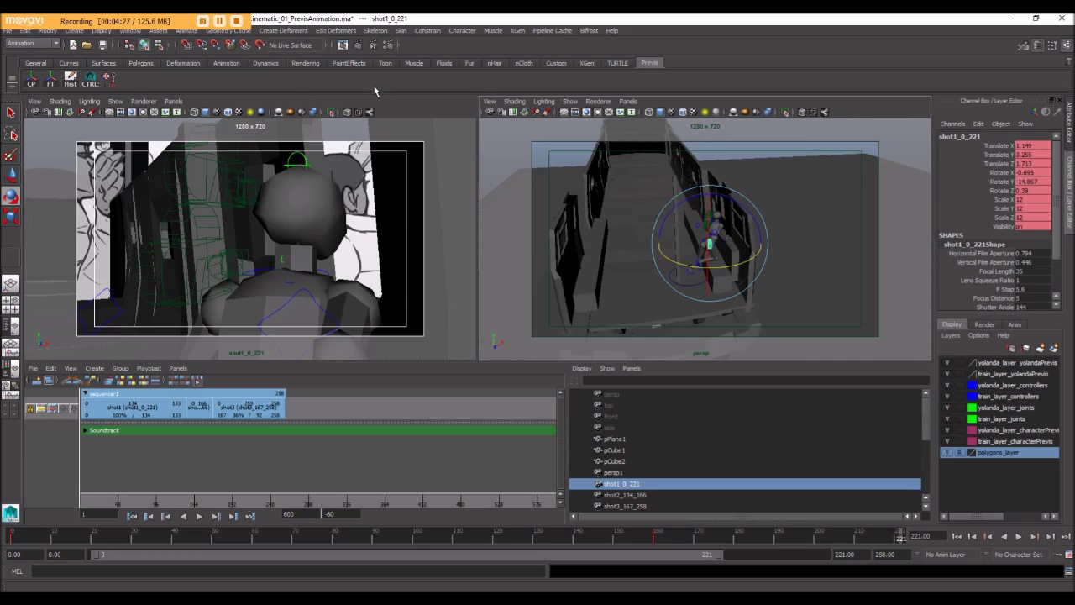
pyautogui.click(348, 113)
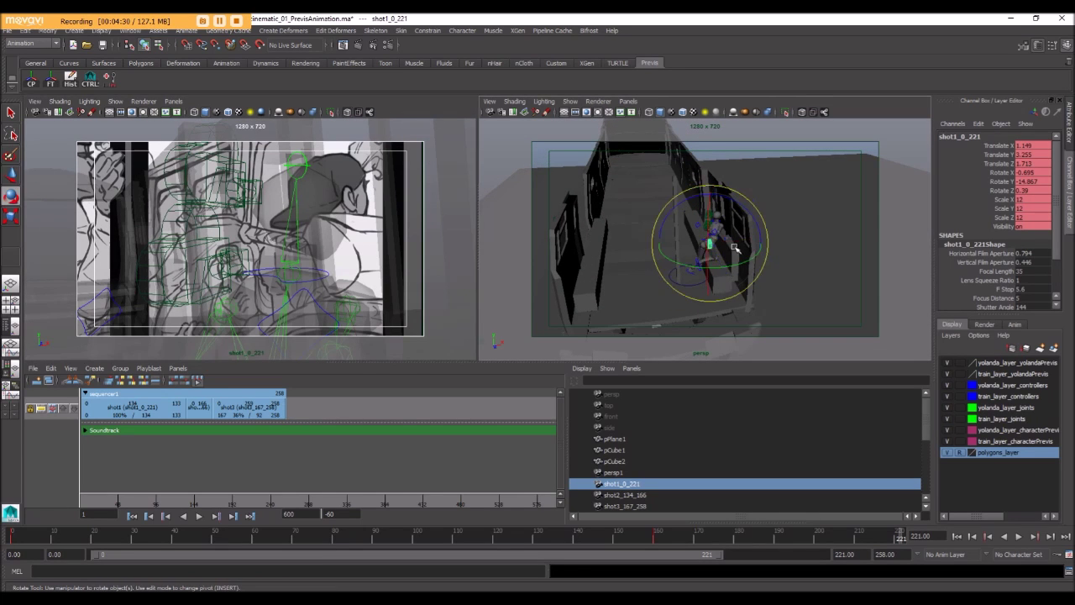
pyautogui.moveTo(736, 264); pyautogui.dragTo(722, 264)
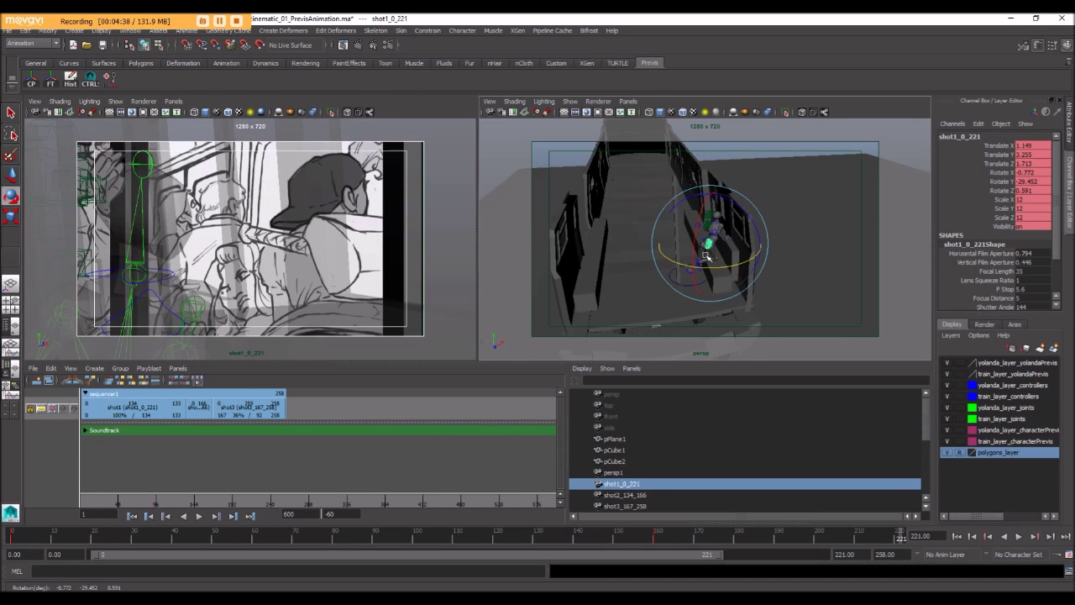
pyautogui.press('w')
pyautogui.moveTo(761, 241); pyautogui.dragTo(752, 242)
pyautogui.moveTo(712, 271)
pyautogui.mouseDown()
pyautogui.moveTo(707, 263)
pyautogui.moveTo(712, 271)
pyautogui.mouseUp()
pyautogui.keyDown('alt'); pyautogui.moveTo(660, 239); pyautogui.dragTo(754, 245); pyautogui.keyUp('alt')
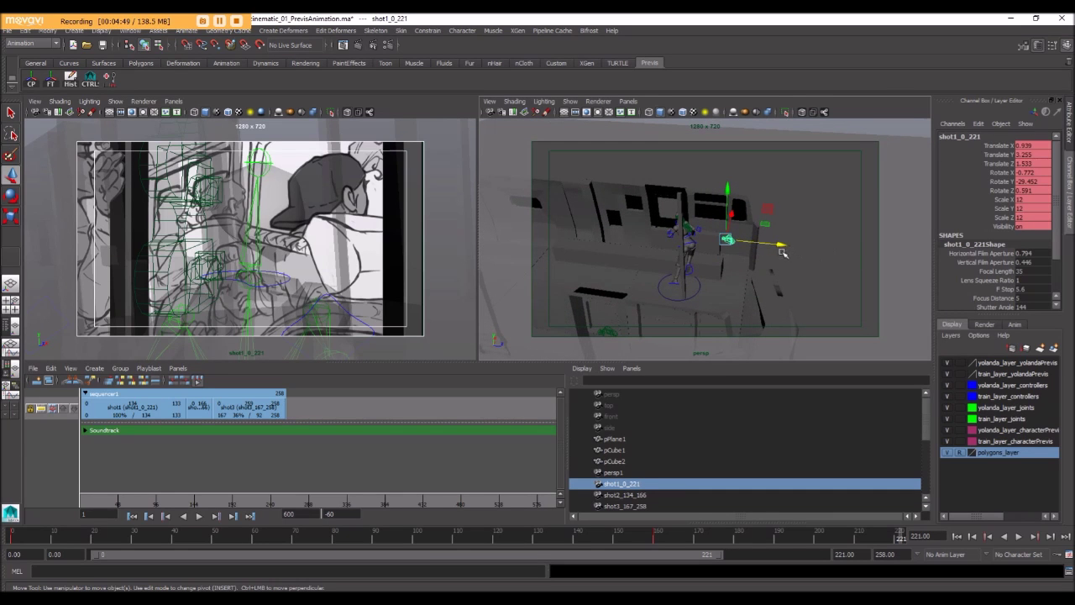
# Step: Reframe the camera against the storyboard to about position 0.46, 3.25, 1.11 and rotation -3.2, -50.7, 0.8 degrees
pyautogui.keyDown('alt'); pyautogui.moveTo(205, 220); pyautogui.dragTo(262, 217); pyautogui.keyUp('alt')
pyautogui.keyDown('alt'); pyautogui.moveTo(262, 217); pyautogui.dragTo(262, 204, button='middle'); pyautogui.keyUp('alt')
pyautogui.keyDown('alt'); pyautogui.moveTo(261, 202); pyautogui.dragTo(261, 199, button='right'); pyautogui.keyUp('alt')
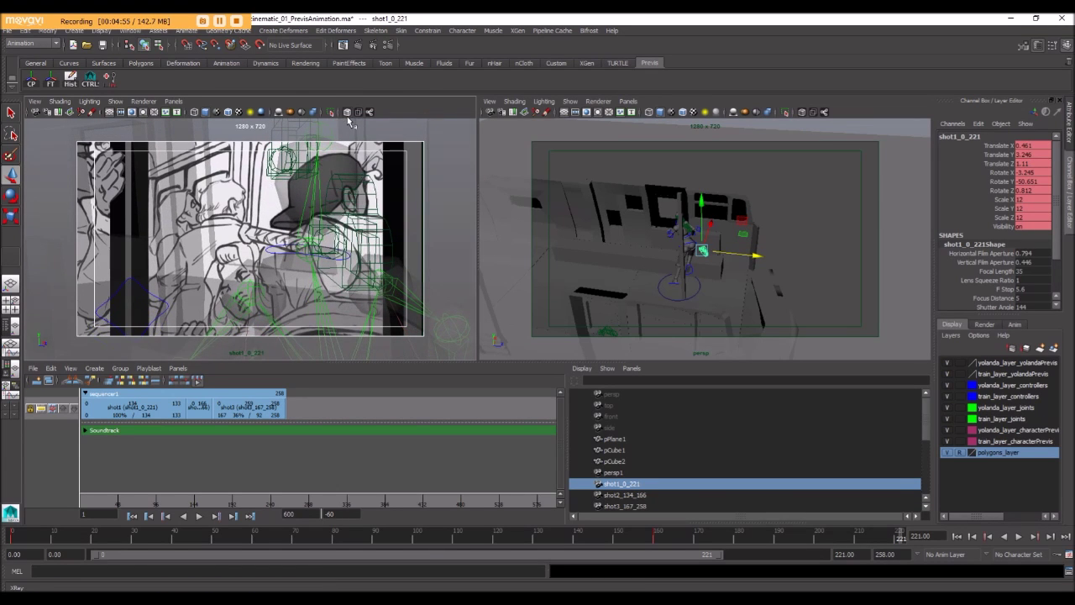
pyautogui.click(347, 114)
pyautogui.click(348, 115)
# Step: Reposition the camera to about 0.62, 3.08, 1.26 and tilt it to about X -1.3, Y -39.3, Z 10.4 degrees
pyautogui.keyDown('alt'); pyautogui.moveTo(278, 173); pyautogui.dragTo(290, 173, button='middle'); pyautogui.keyUp('alt')
pyautogui.moveTo(291, 175)
pyautogui.keyDown('alt'); pyautogui.mouseDown()
pyautogui.moveTo(302, 175)
pyautogui.moveTo(292, 186)
pyautogui.moveTo(241, 176)
pyautogui.mouseUp(); pyautogui.keyUp('alt')
pyautogui.keyDown('alt'); pyautogui.moveTo(242, 175); pyautogui.dragTo(248, 167, button='middle'); pyautogui.keyUp('alt')
pyautogui.keyDown('alt'); pyautogui.moveTo(249, 168); pyautogui.dragTo(251, 189, button='right'); pyautogui.keyUp('alt')
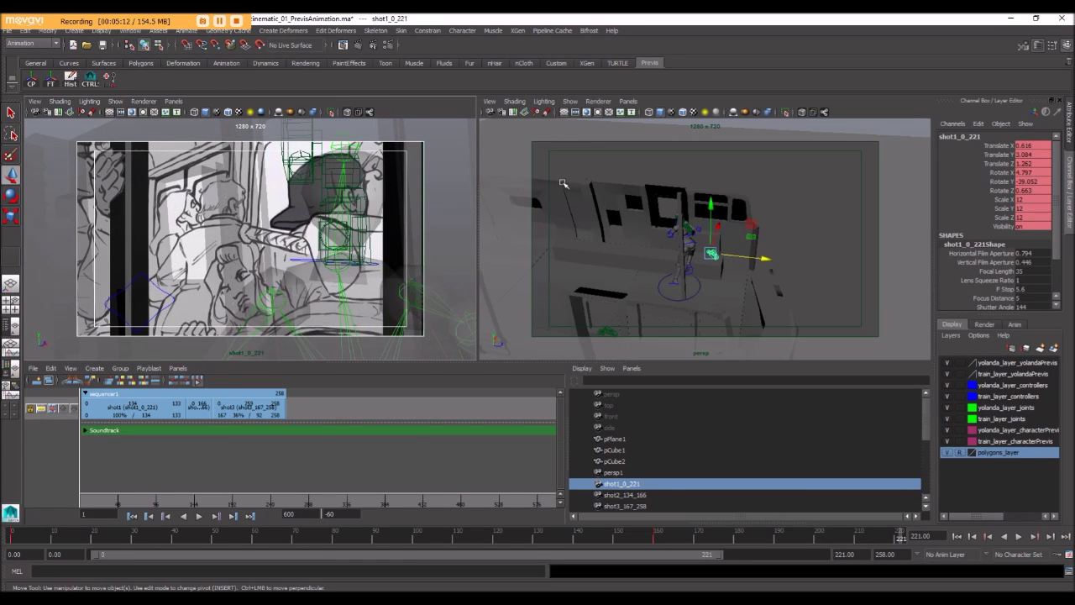
pyautogui.press('e')
pyautogui.moveTo(708, 216); pyautogui.dragTo(701, 224)
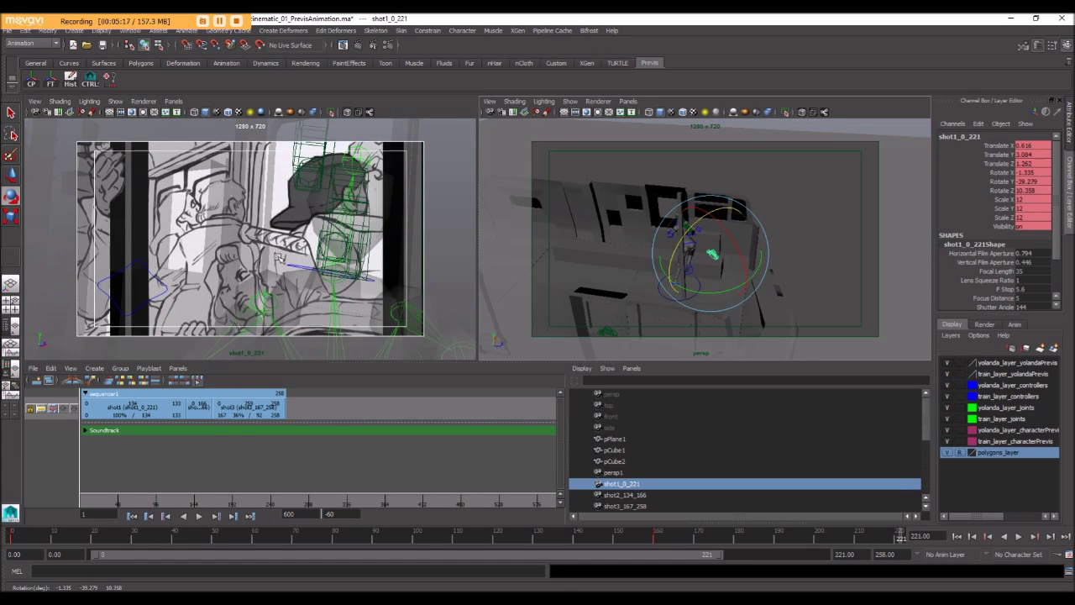
pyautogui.click(346, 112)
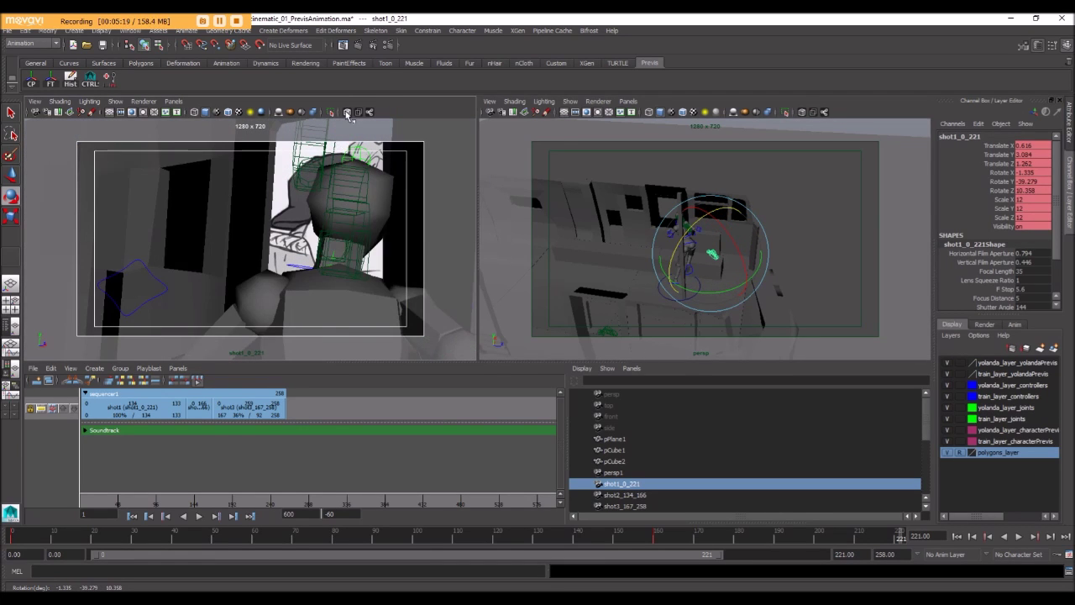
pyautogui.click(347, 112)
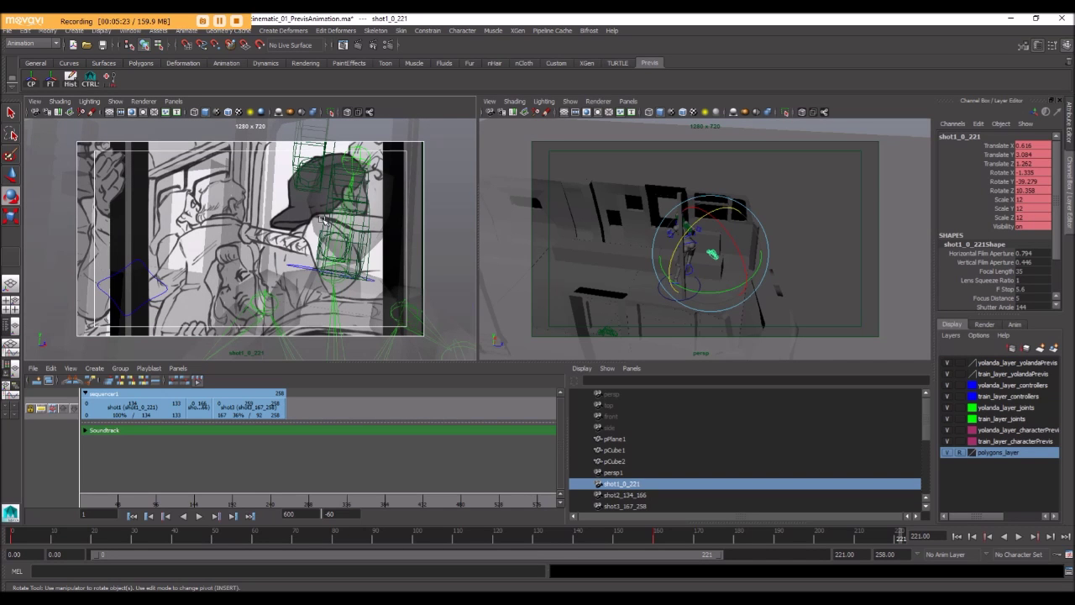
# Step: Dolly the shot camera in and out against the storyboard character, ending at about 0.19, 2.98, 1.81
pyautogui.scroll(-2, 323, 220)
pyautogui.scroll(1, 323, 220)
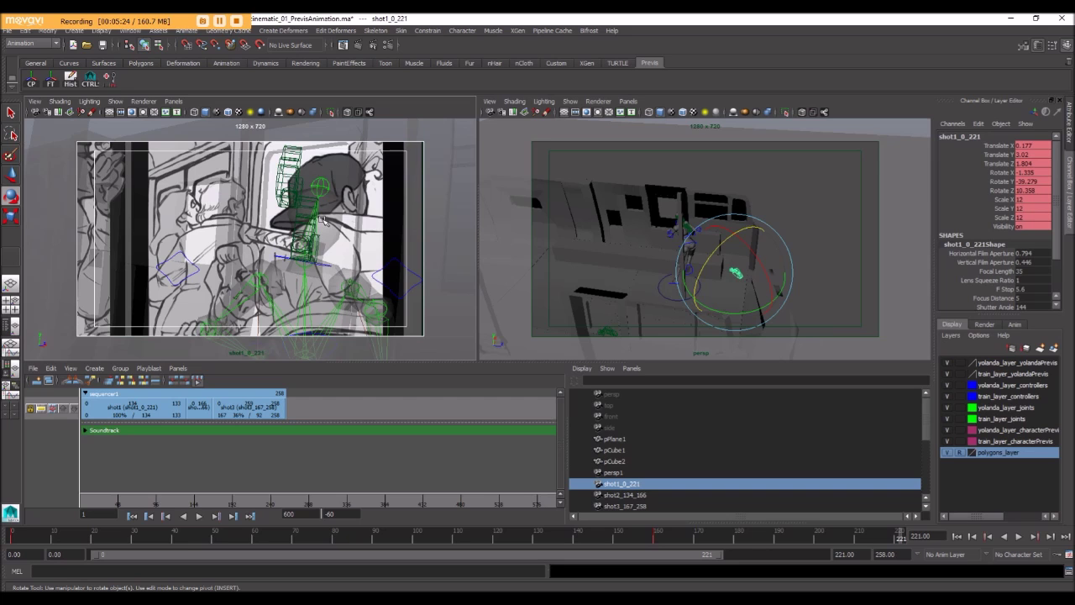
pyautogui.scroll(4, 320, 220)
pyautogui.keyDown('alt'); pyautogui.moveTo(320, 220); pyautogui.dragTo(313, 203, button='middle'); pyautogui.keyUp('alt')
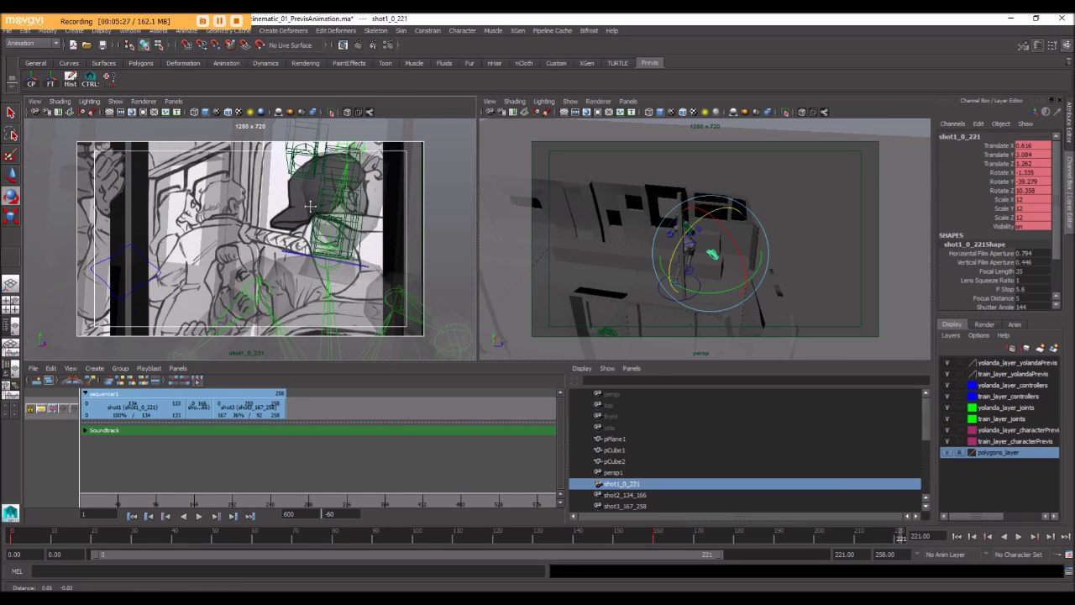
pyautogui.scroll(-3, 312, 203)
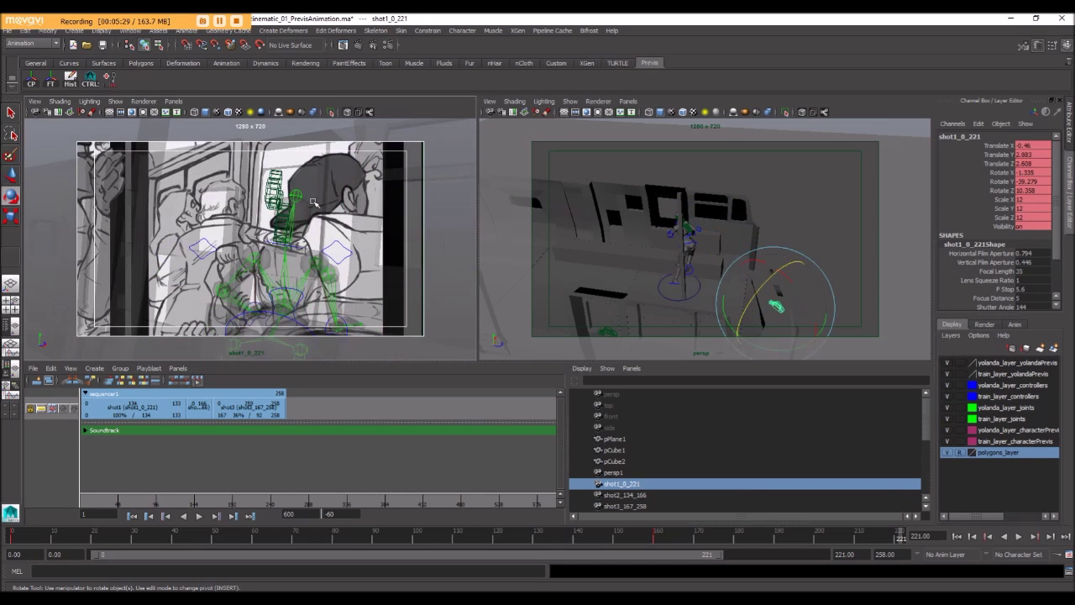
pyautogui.scroll(4, 312, 203)
# Step: Check the framing with X-ray toggled, then refine the camera to about position 0.67, 3.2, 1.30 and rotation -4.7, -37.7, 10.1 degrees
pyautogui.click(347, 112)
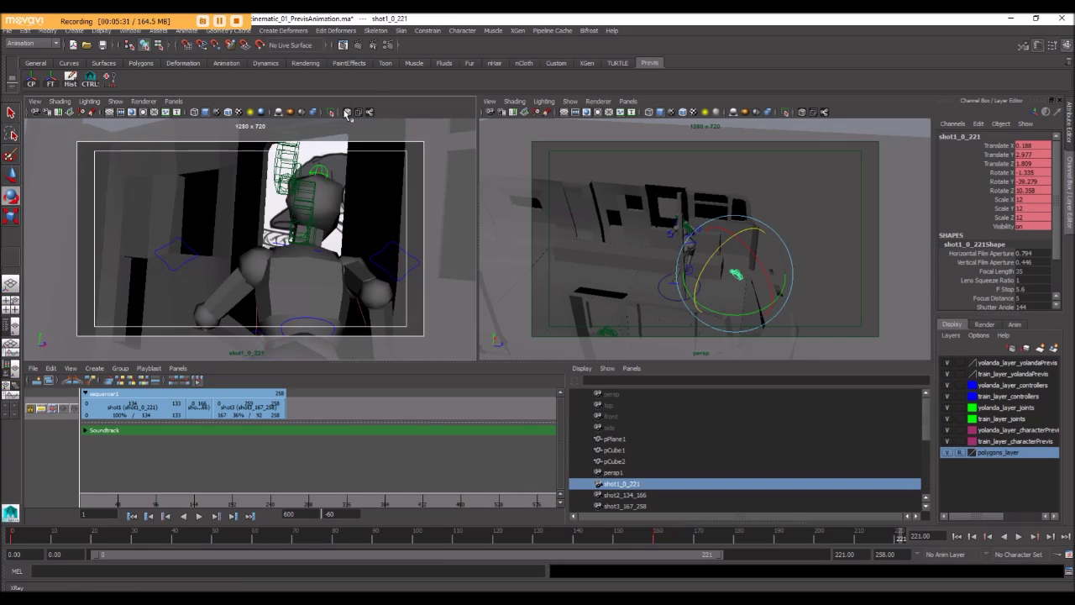
pyautogui.click(347, 112)
pyautogui.click(347, 112)
pyautogui.click(347, 112)
pyautogui.scroll(4, 303, 198)
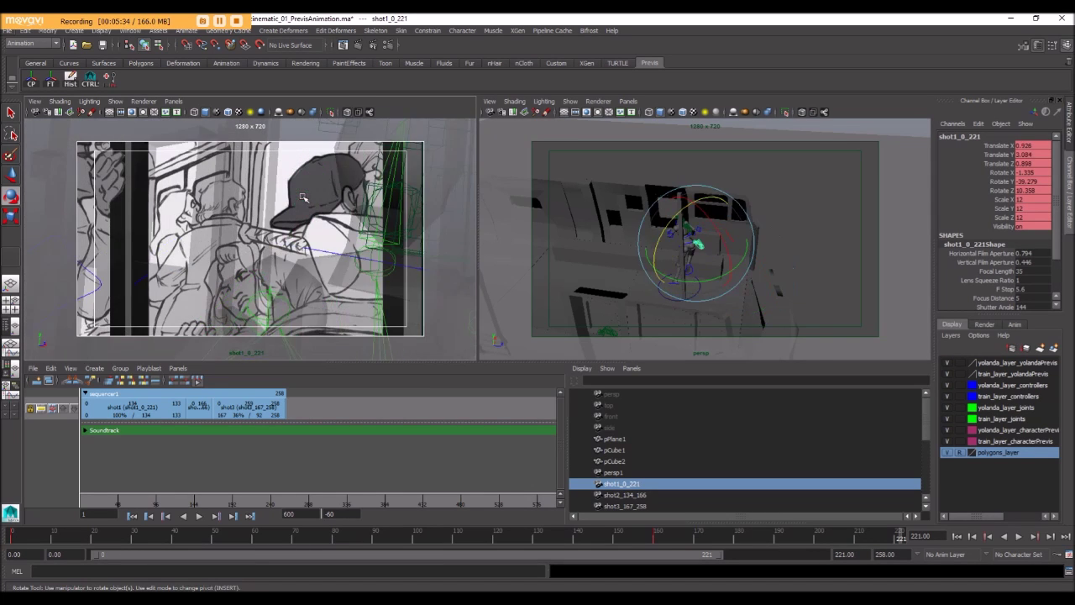
pyautogui.scroll(-2, 302, 197)
pyautogui.keyDown('alt'); pyautogui.moveTo(302, 197); pyautogui.dragTo(301, 207); pyautogui.keyUp('alt')
pyautogui.moveTo(301, 207)
pyautogui.keyDown('alt'); pyautogui.mouseDown(button='middle')
pyautogui.moveTo(307, 193)
pyautogui.moveTo(299, 200)
pyautogui.mouseUp(button='middle'); pyautogui.keyUp('alt')
pyautogui.keyDown('alt'); pyautogui.moveTo(320, 210); pyautogui.dragTo(322, 210); pyautogui.keyUp('alt')
# Step: Compare the character's head and shoulders with the storyboard at frame 221, toggling X-ray and clearing the selection
pyautogui.click(345, 113)
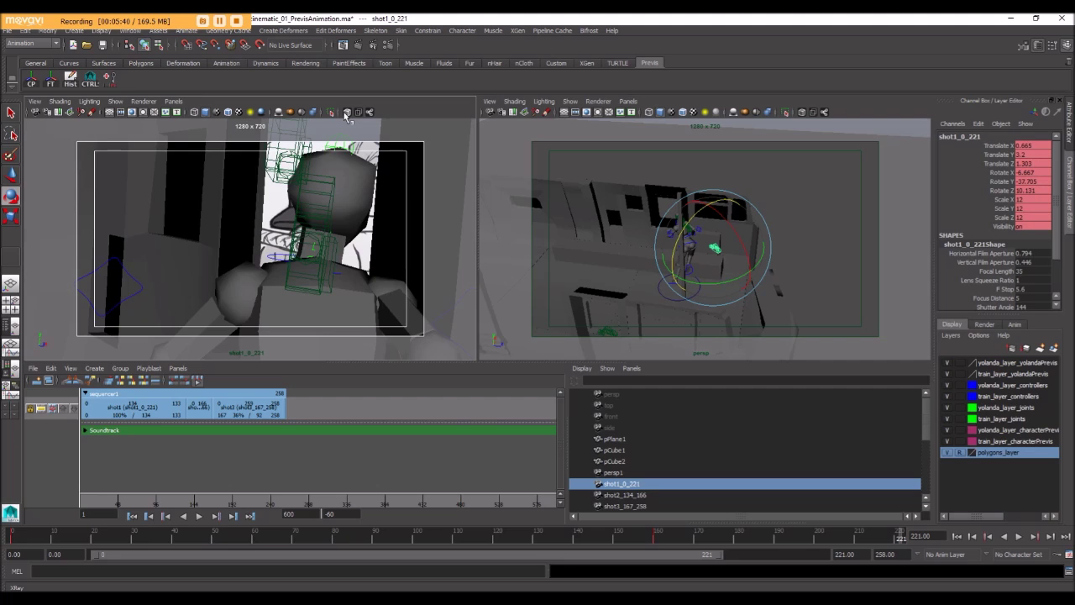
pyautogui.click(347, 115)
pyautogui.click(347, 114)
pyautogui.click(347, 114)
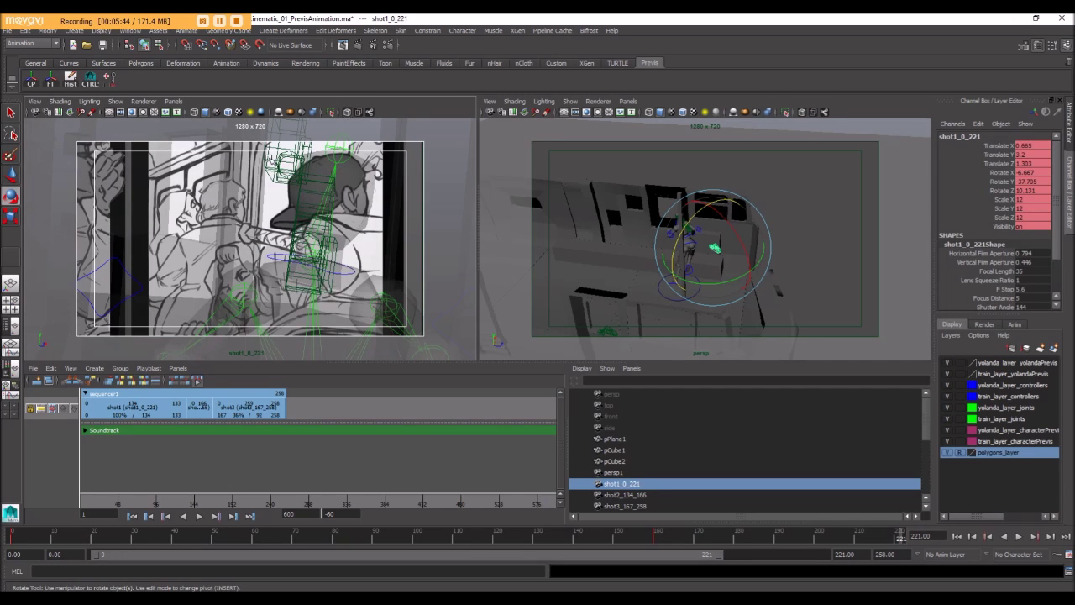
pyautogui.click(347, 115)
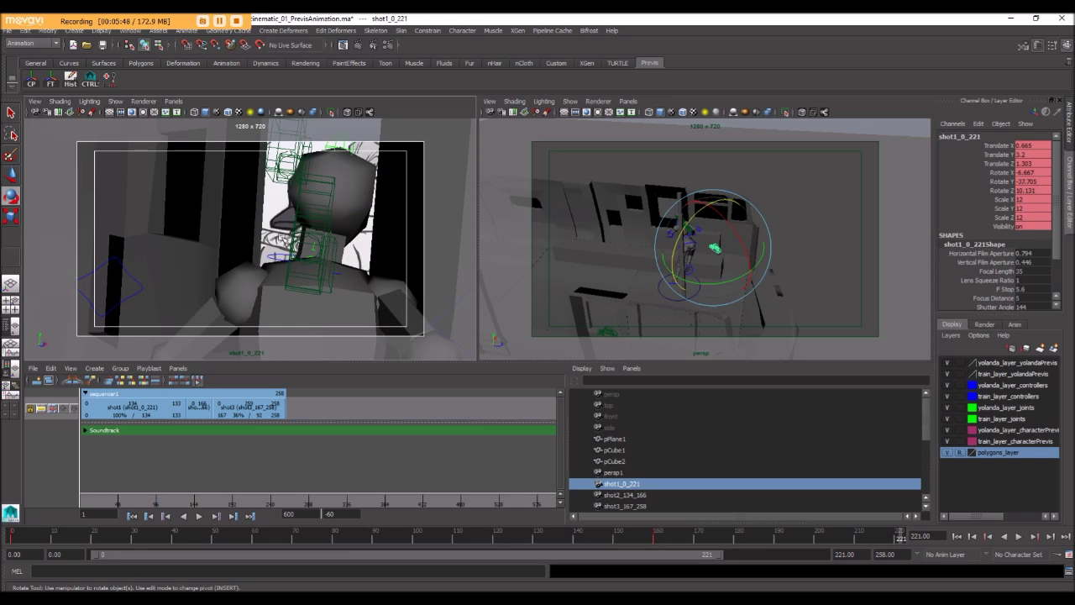
pyautogui.click(157, 235)
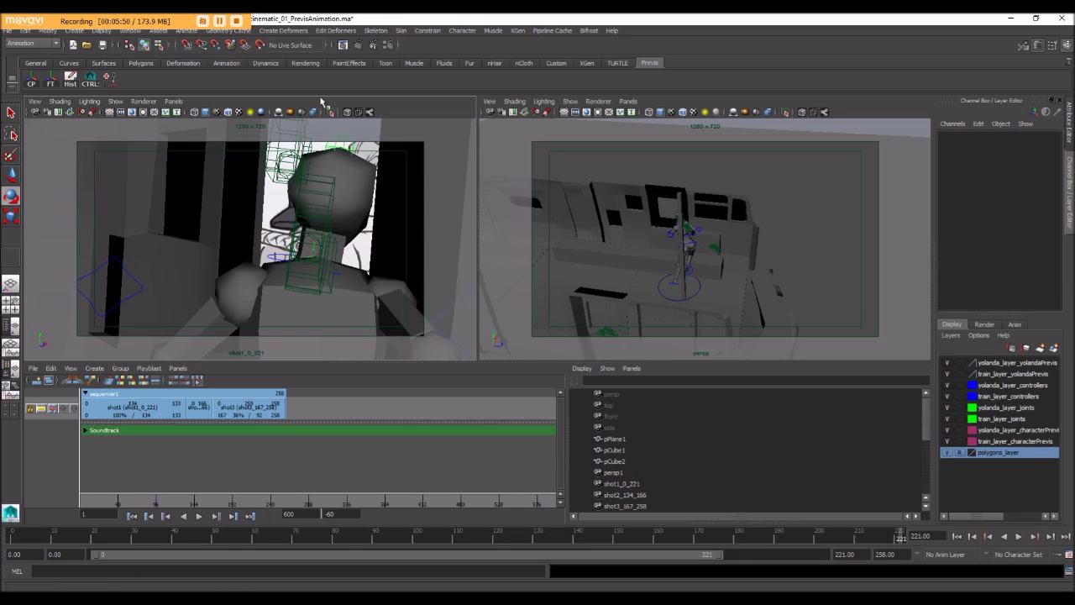
pyautogui.click(347, 112)
pyautogui.click(347, 114)
pyautogui.click(346, 113)
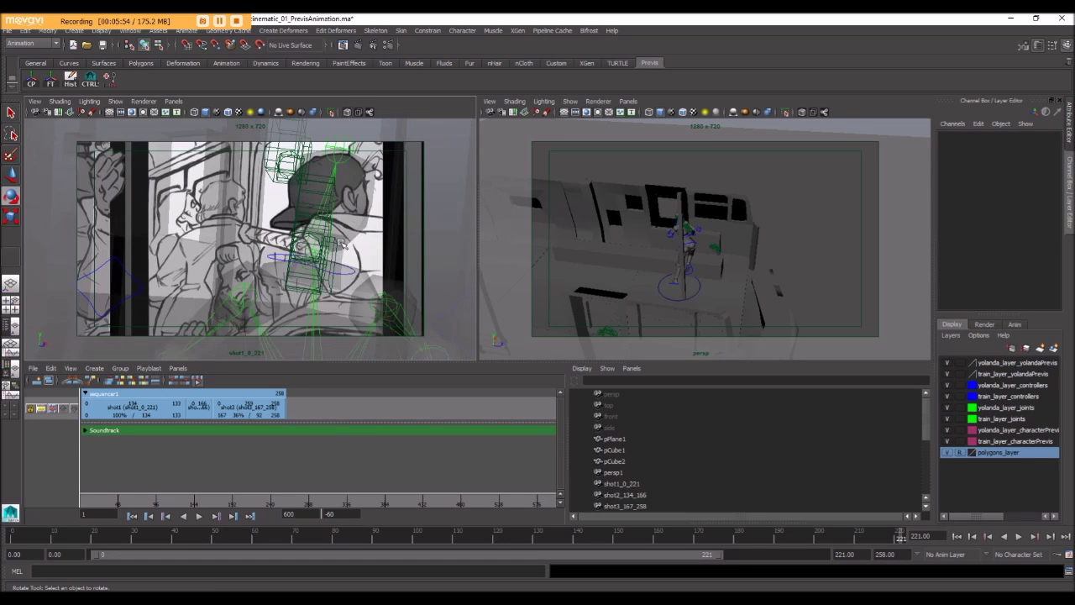
pyautogui.click(347, 113)
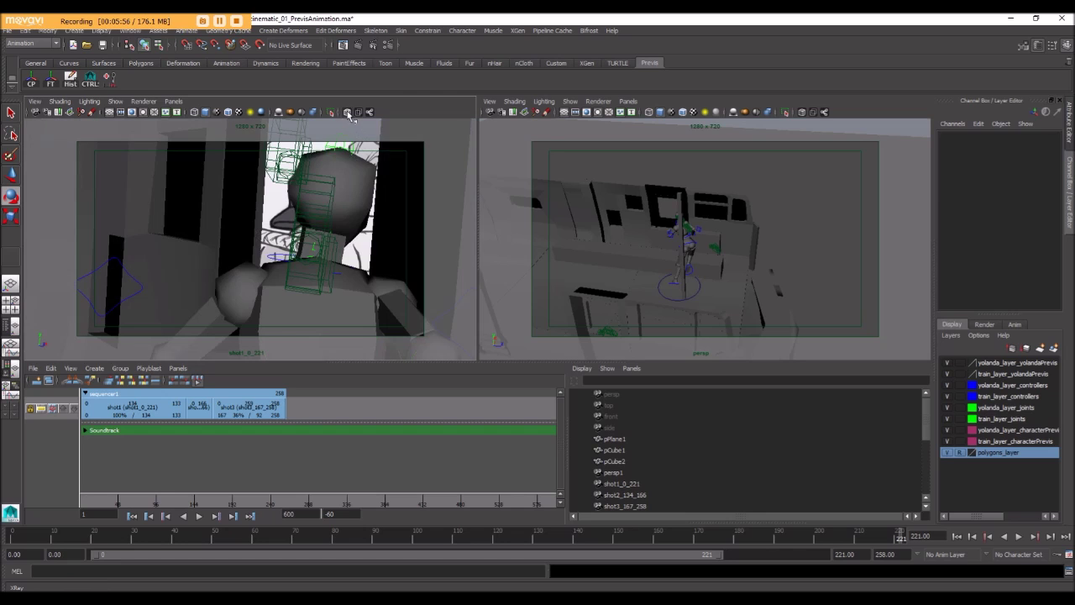
# Step: Refine the shot camera framing to about position 0.42, 3.23, 1.26 and rotation -10, -45.2, 11.4 degrees, checking it in X-ray
pyautogui.keyDown('alt'); pyautogui.moveTo(333, 206); pyautogui.dragTo(319, 209, button='right'); pyautogui.keyUp('alt')
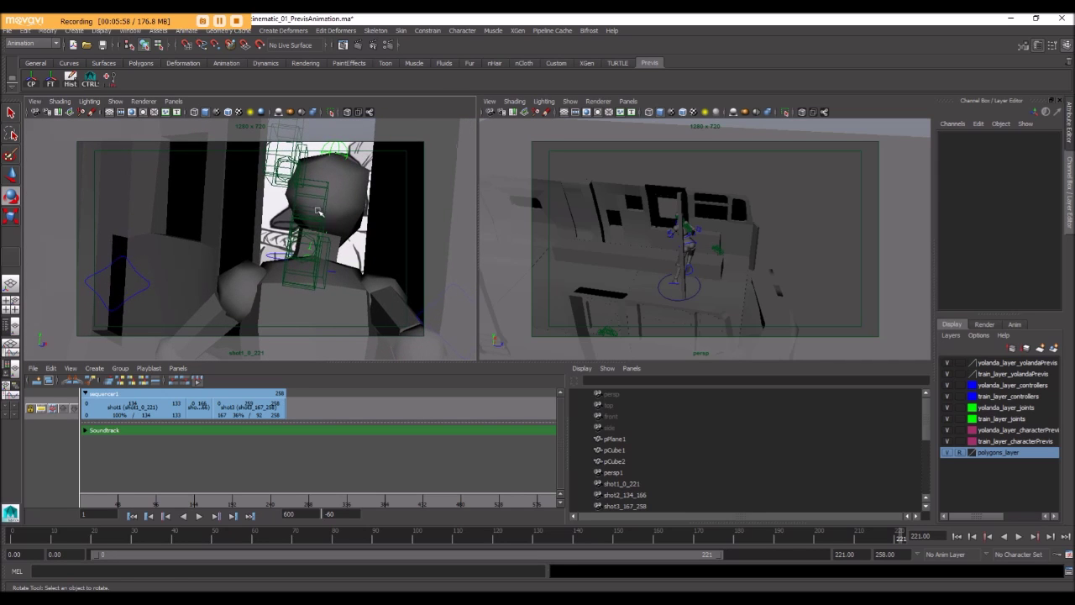
pyautogui.moveTo(318, 210)
pyautogui.keyDown('alt'); pyautogui.mouseDown()
pyautogui.moveTo(305, 211)
pyautogui.moveTo(314, 213)
pyautogui.mouseUp(); pyautogui.keyUp('alt')
pyautogui.keyDown('alt'); pyautogui.moveTo(318, 232); pyautogui.dragTo(313, 225, button='middle'); pyautogui.keyUp('alt')
pyautogui.moveTo(313, 225)
pyautogui.keyDown('alt'); pyautogui.mouseDown()
pyautogui.moveTo(314, 213)
pyautogui.moveTo(313, 222)
pyautogui.mouseUp(); pyautogui.keyUp('alt')
pyautogui.keyDown('alt'); pyautogui.moveTo(312, 222); pyautogui.dragTo(311, 220, button='middle'); pyautogui.keyUp('alt')
pyautogui.keyDown('alt'); pyautogui.moveTo(312, 220); pyautogui.dragTo(316, 216); pyautogui.keyUp('alt')
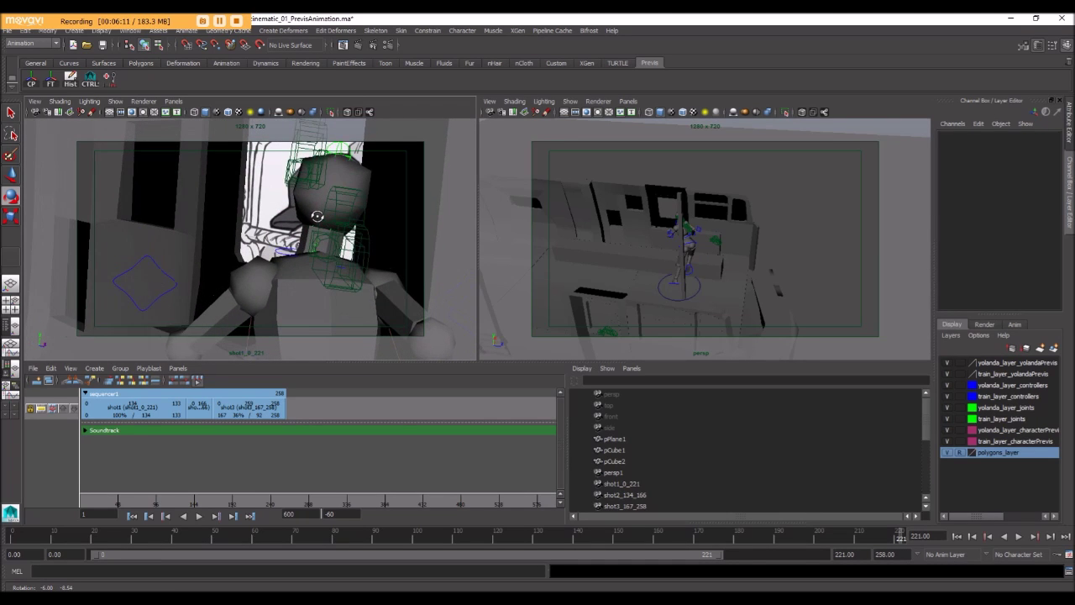
pyautogui.click(346, 113)
pyautogui.click(346, 113)
# Step: Key the shot 1 camera at frame 221 and open its camera attributes
pyautogui.click(620, 484)
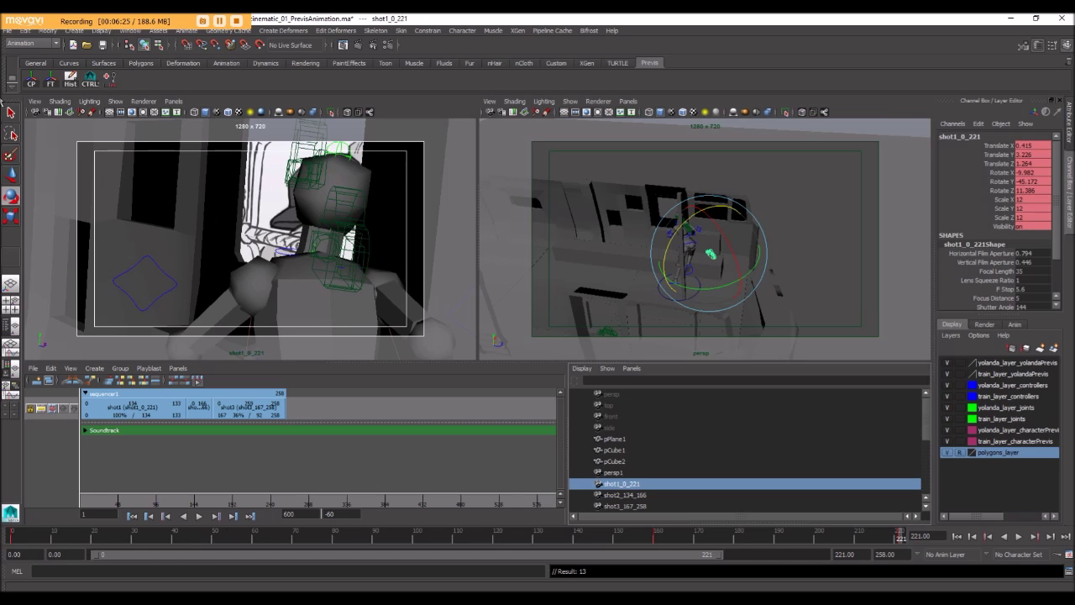
pyautogui.click(34, 102)
pyautogui.click(58, 259)
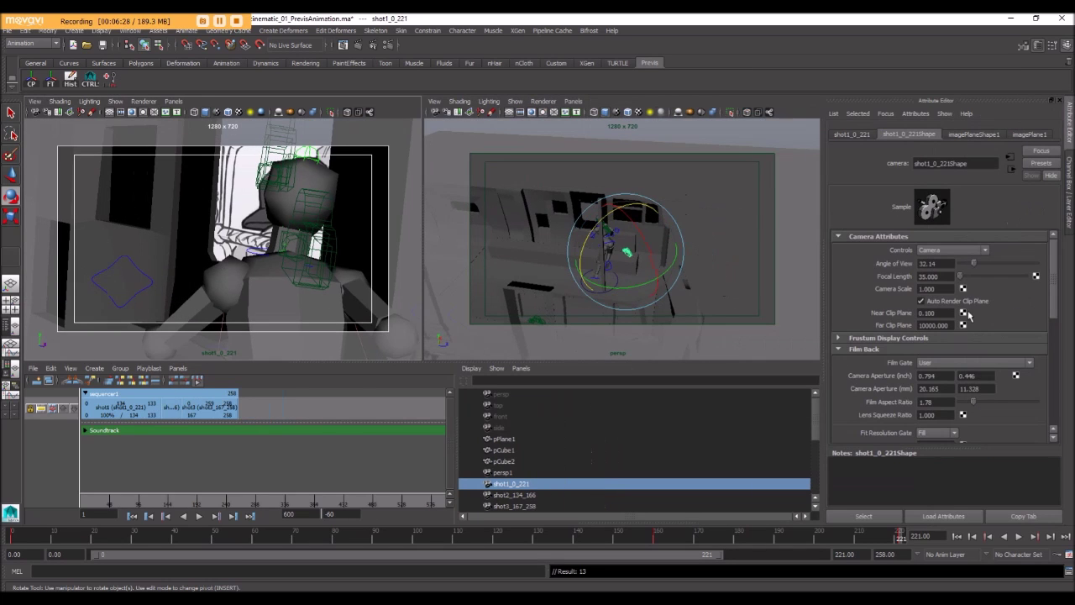
# Step: Hide the storyboard image plane of the shot 1 camera by setting its alpha gain to 0
pyautogui.click(955, 135)
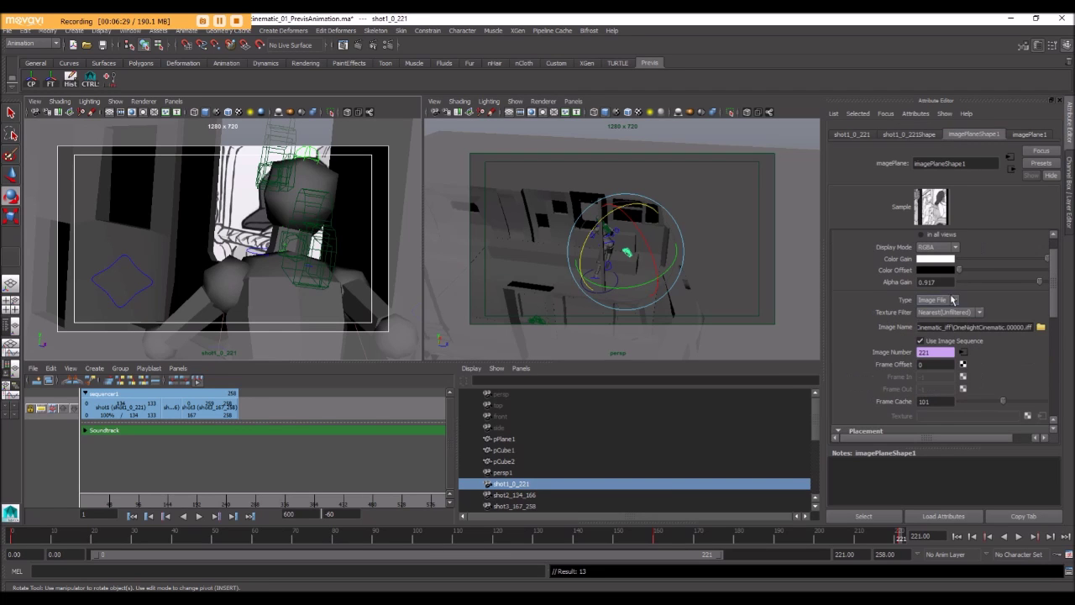
pyautogui.moveTo(1044, 287); pyautogui.dragTo(933, 288)
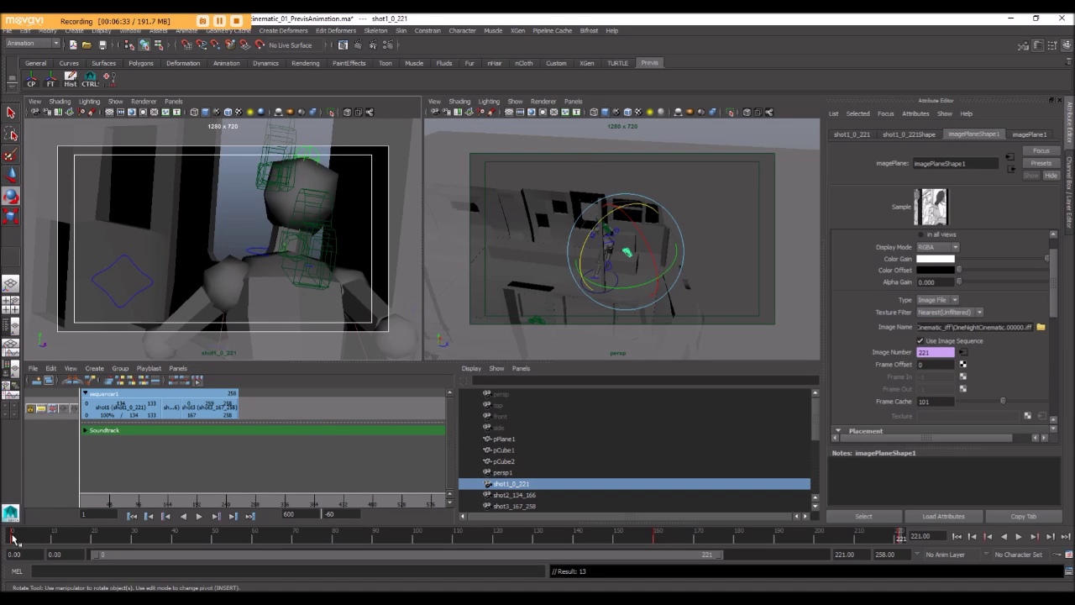
# Step: Review the shot 1 camera and character animation from frame 0 to 221 with playback, stopping around frames 59 and 160
pyautogui.moveTo(12, 535)
pyautogui.mouseDown()
pyautogui.moveTo(266, 560)
pyautogui.moveTo(29, 556)
pyautogui.mouseUp()
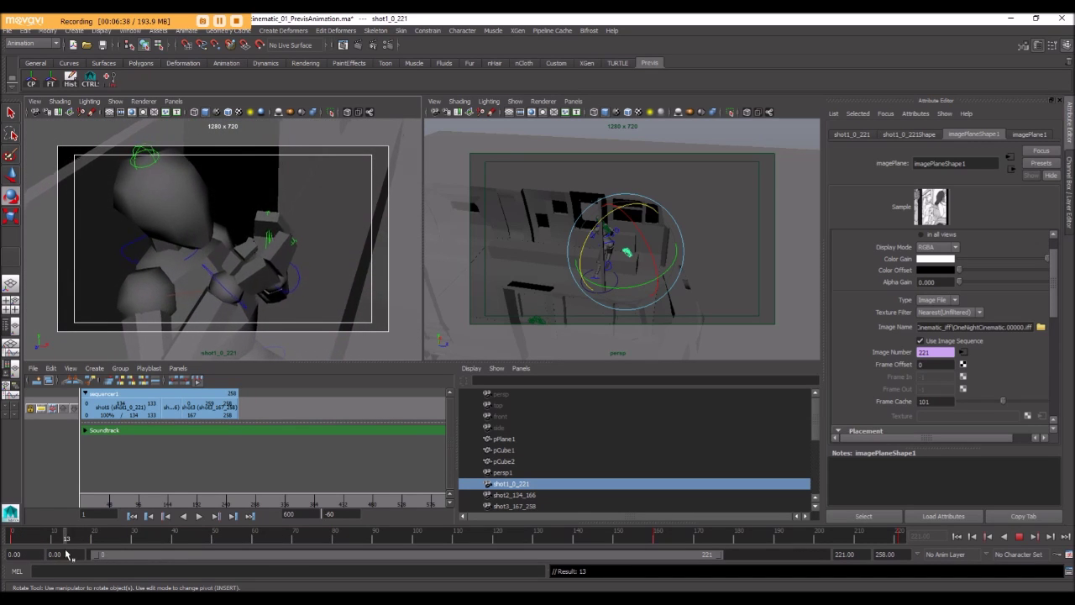
pyautogui.moveTo(68, 554); pyautogui.dragTo(249, 554)
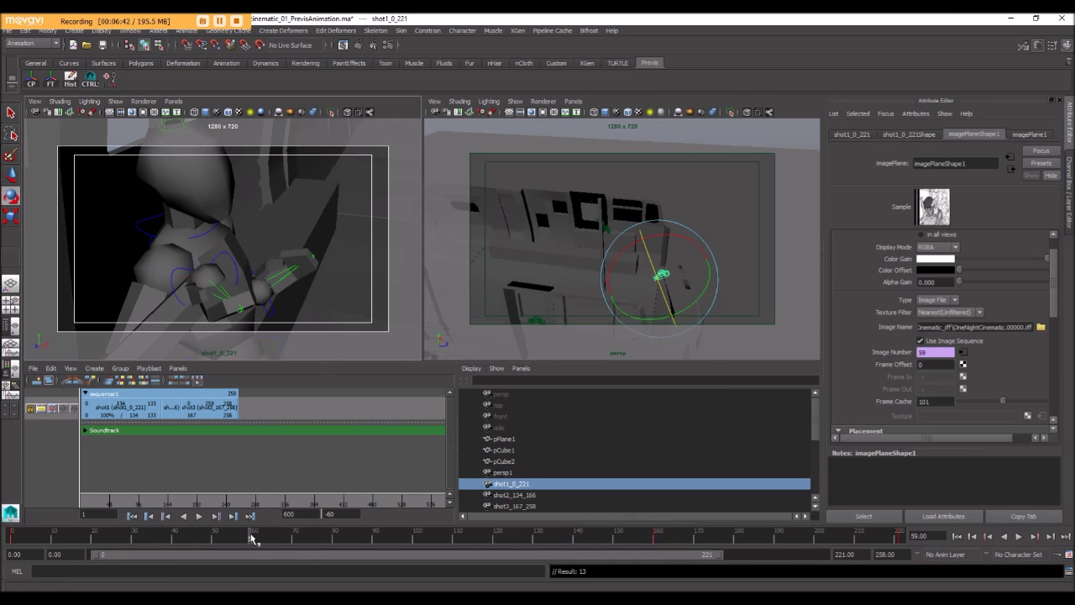
pyautogui.hotkey('alt', 'v')
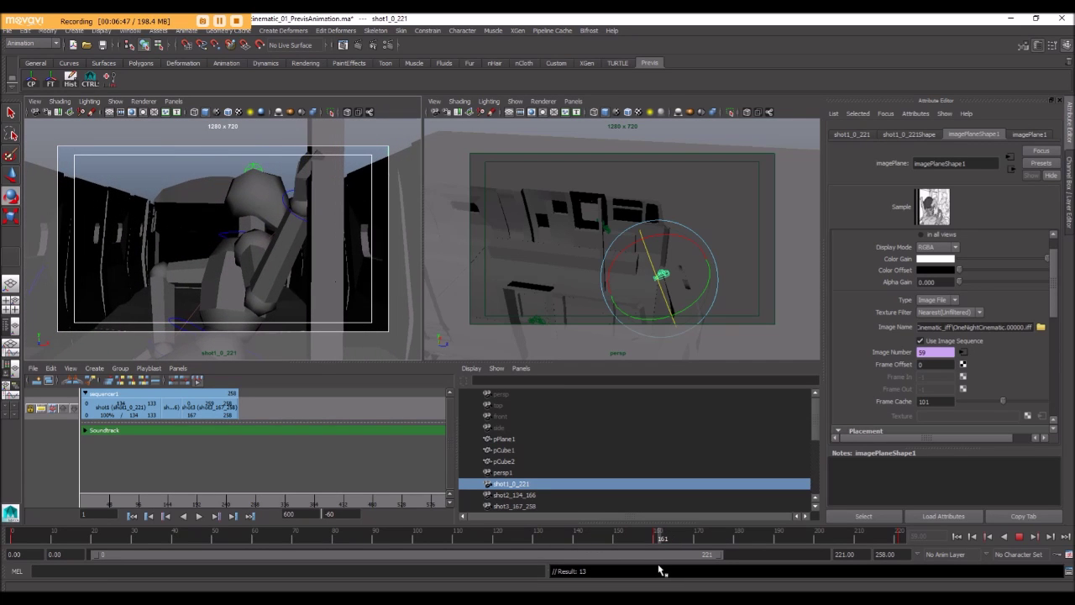
pyautogui.hotkey('alt', 'v')
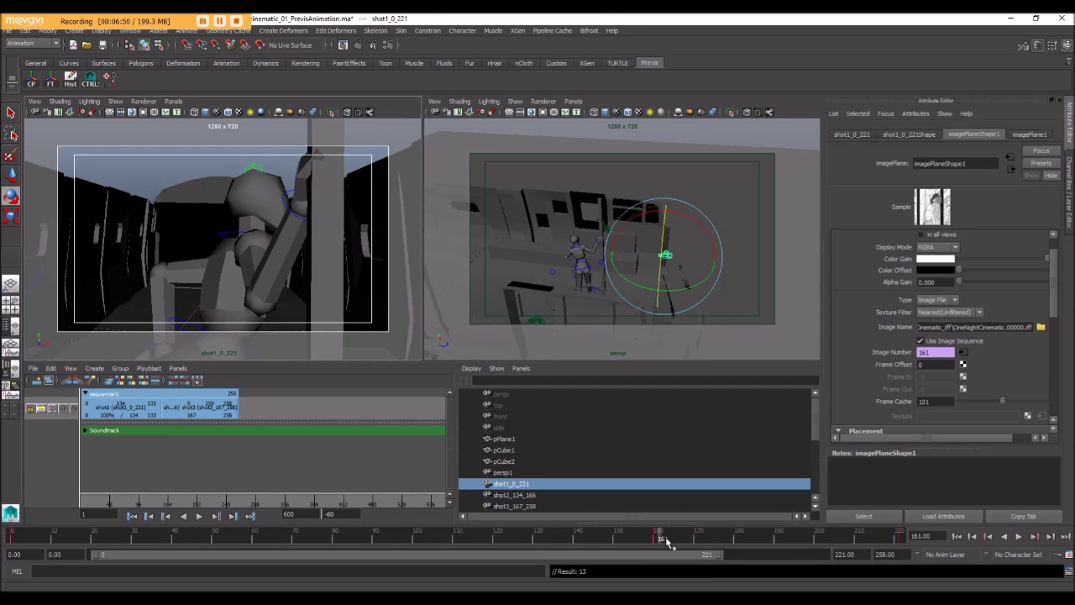
pyautogui.hotkey('alt', 'v')
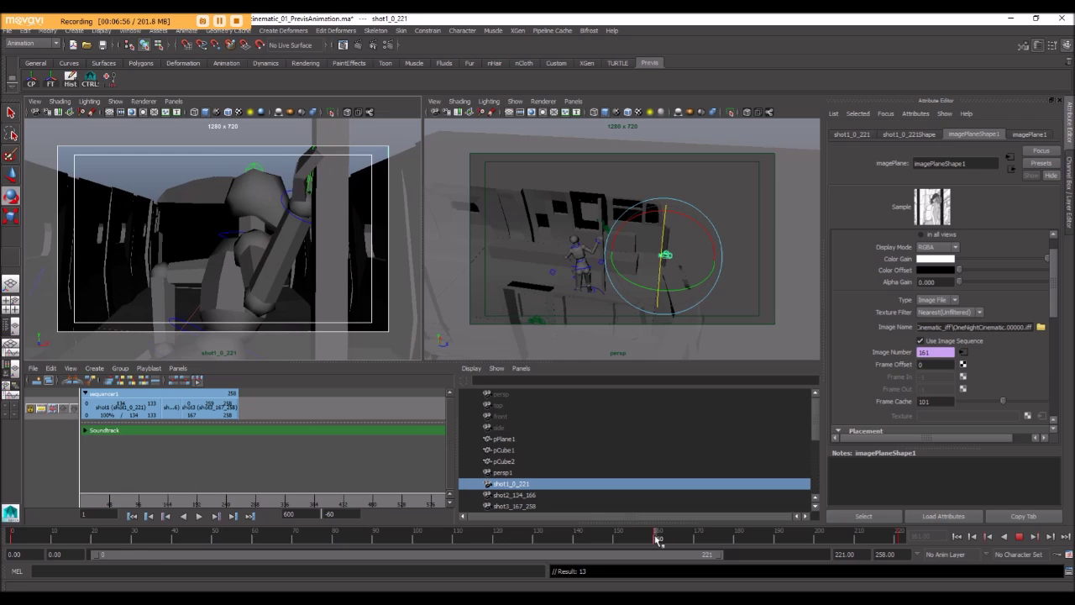
pyautogui.click(657, 537)
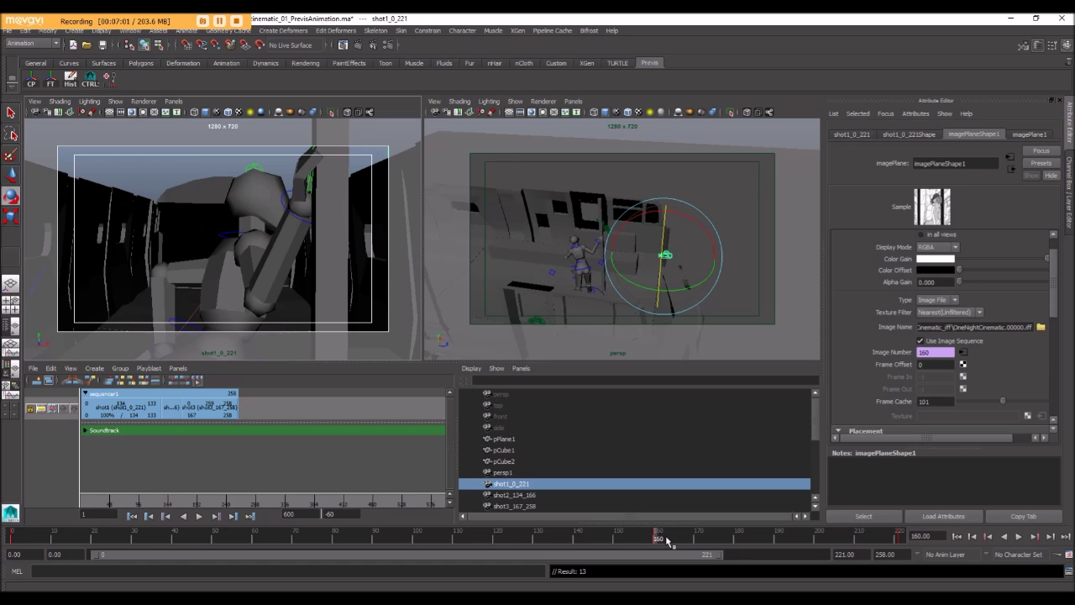
pyautogui.hotkey('alt', 'v')
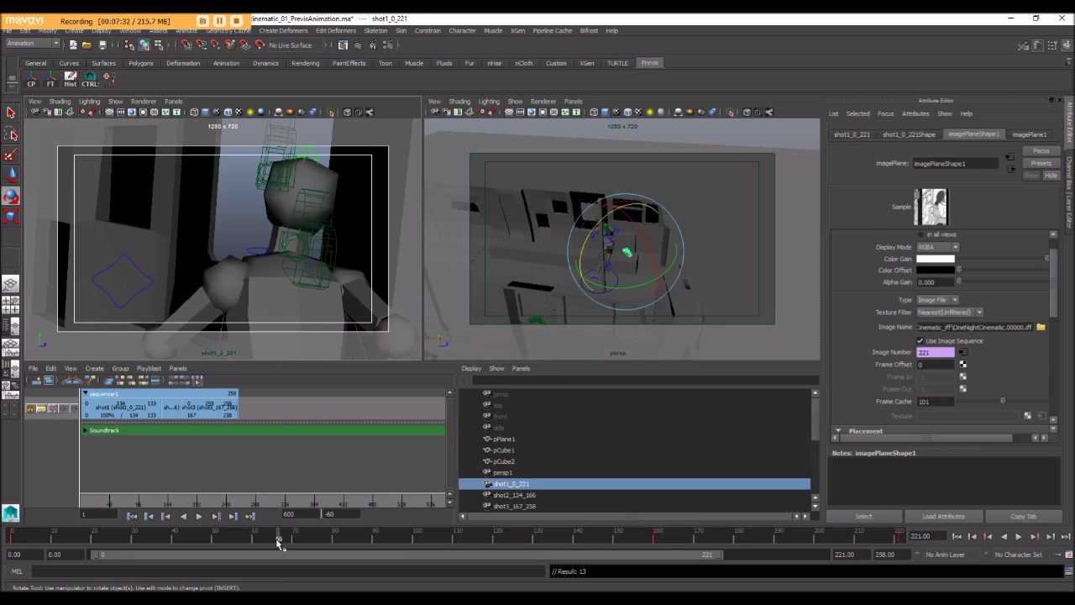
pyautogui.hotkey('alt', 'v')
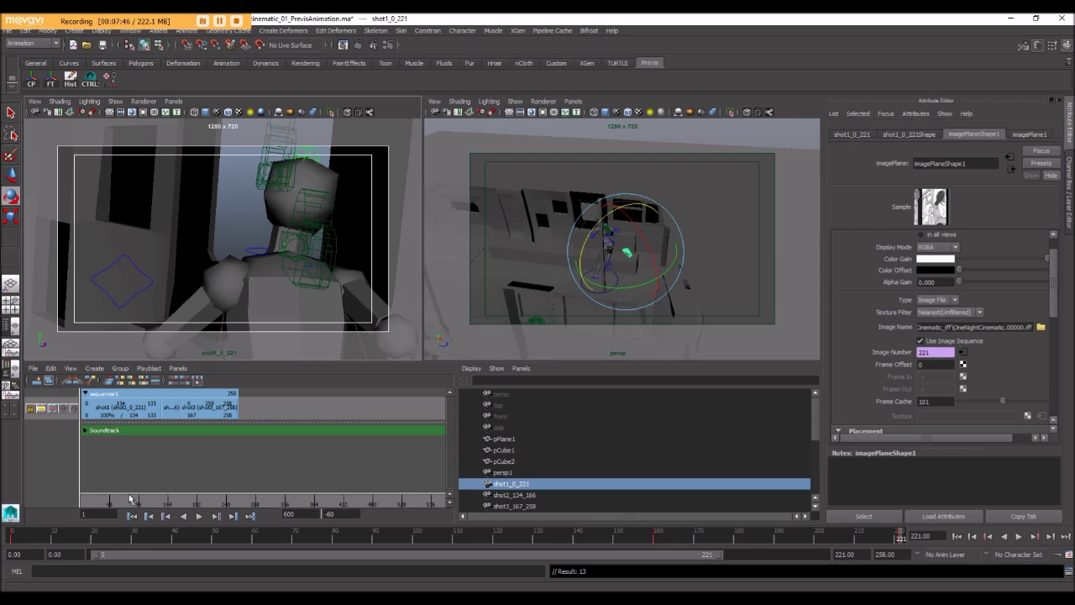
pyautogui.moveTo(100, 505); pyautogui.dragTo(53, 501)
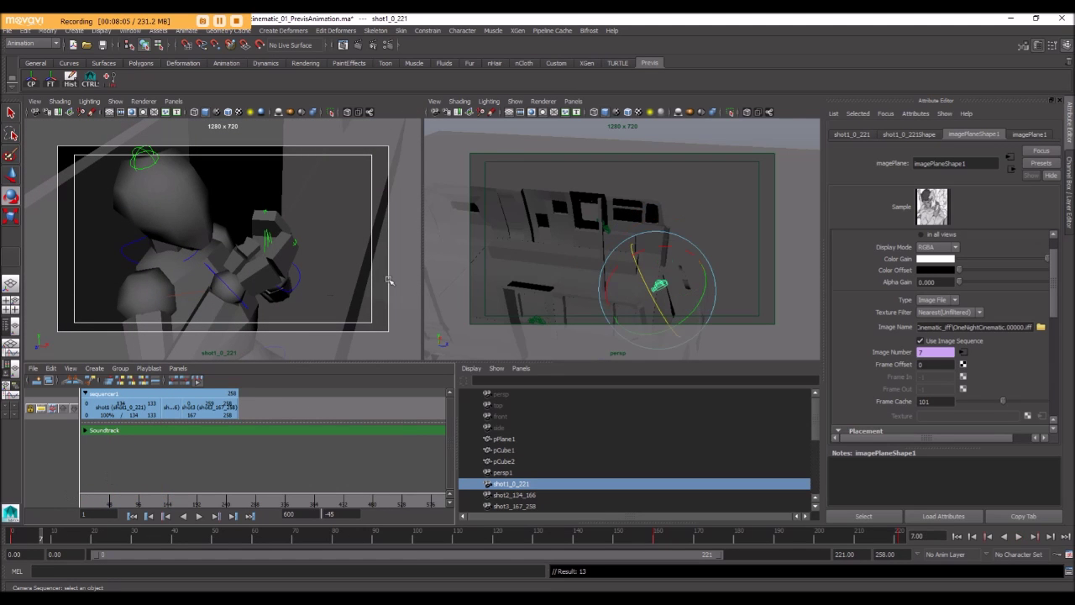
# Step: Switch to After Effects to check the OneNight_Cinematic storyboard composition, and return to Maya
pyautogui.moveTo(425, 598)
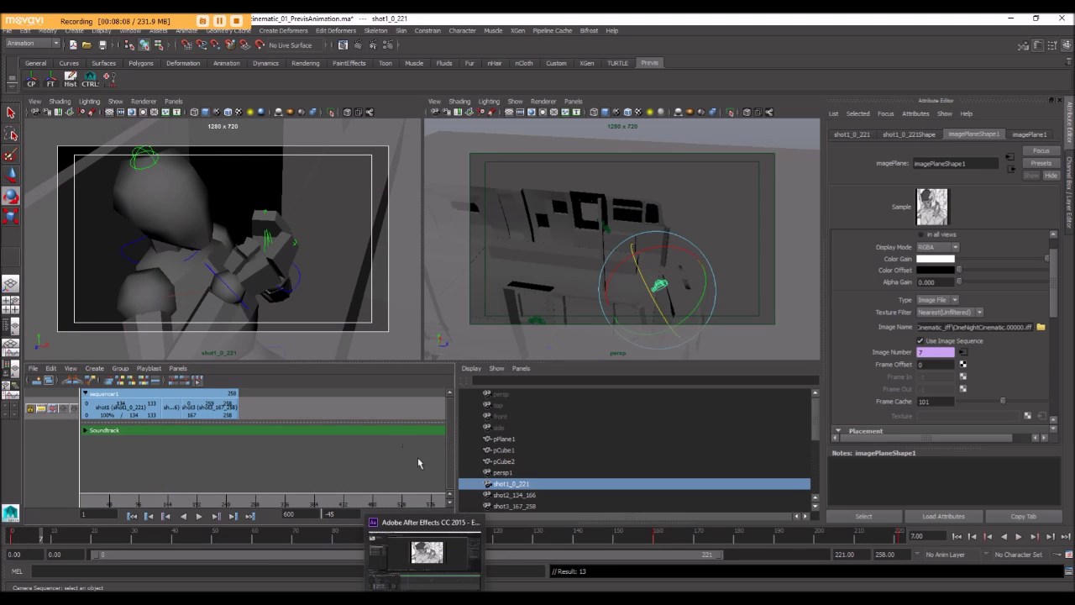
pyautogui.click(425, 551)
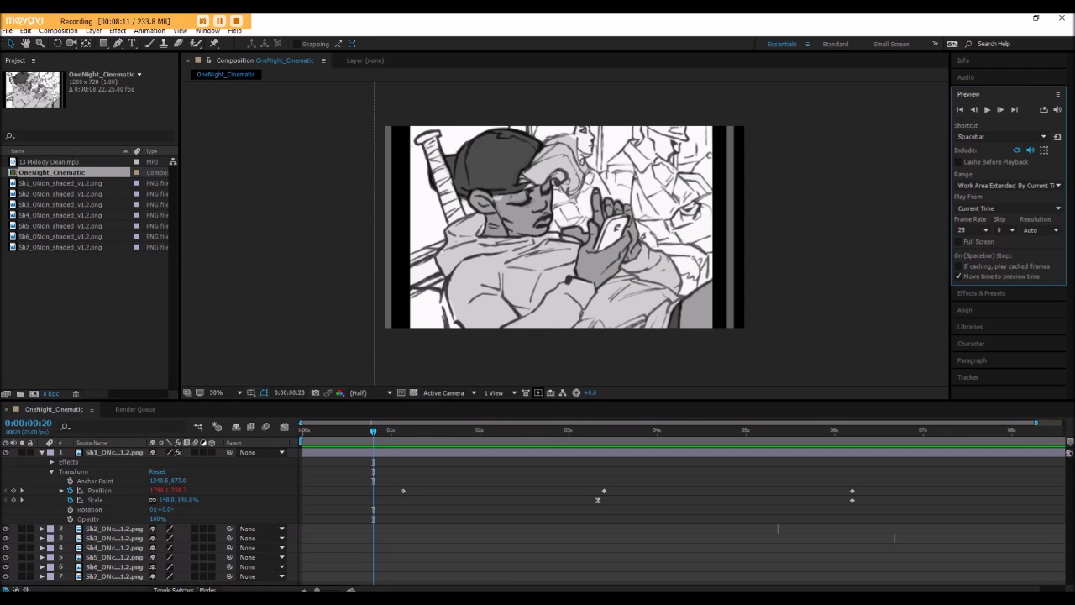
pyautogui.click(425, 598)
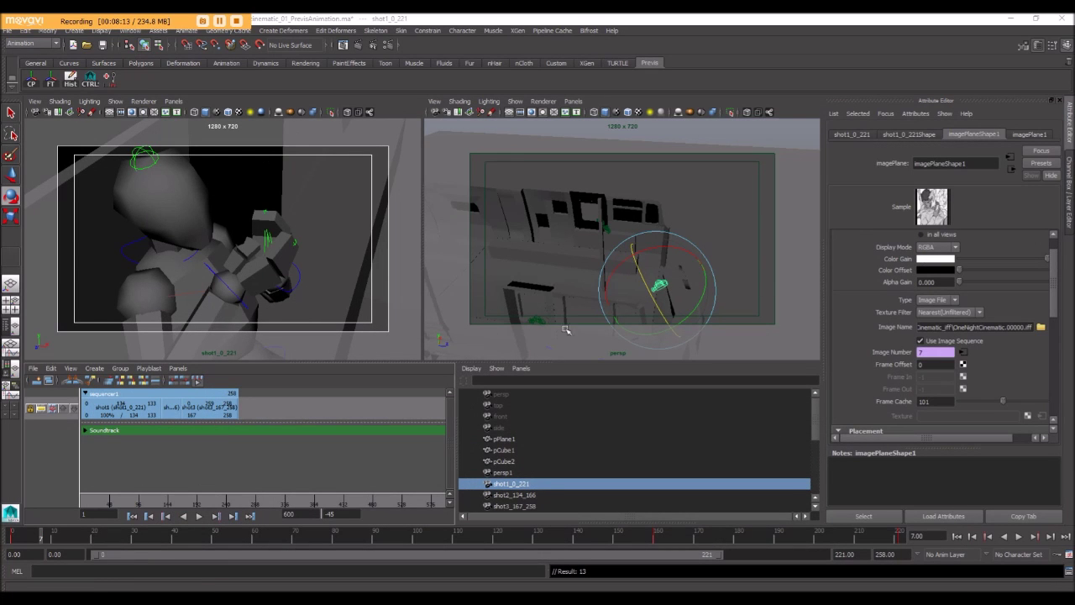
# Step: Scrub through the shot 1 animation again, checking the move around frame 180 and ending at frame 221
pyautogui.moveTo(90, 535); pyautogui.dragTo(435, 549)
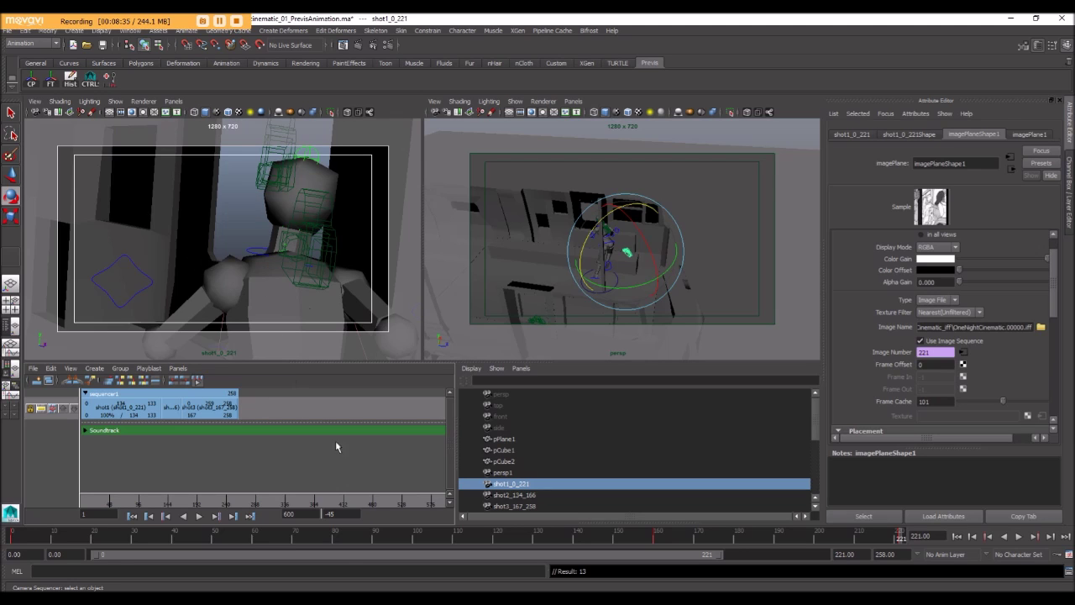
pyautogui.click(733, 537)
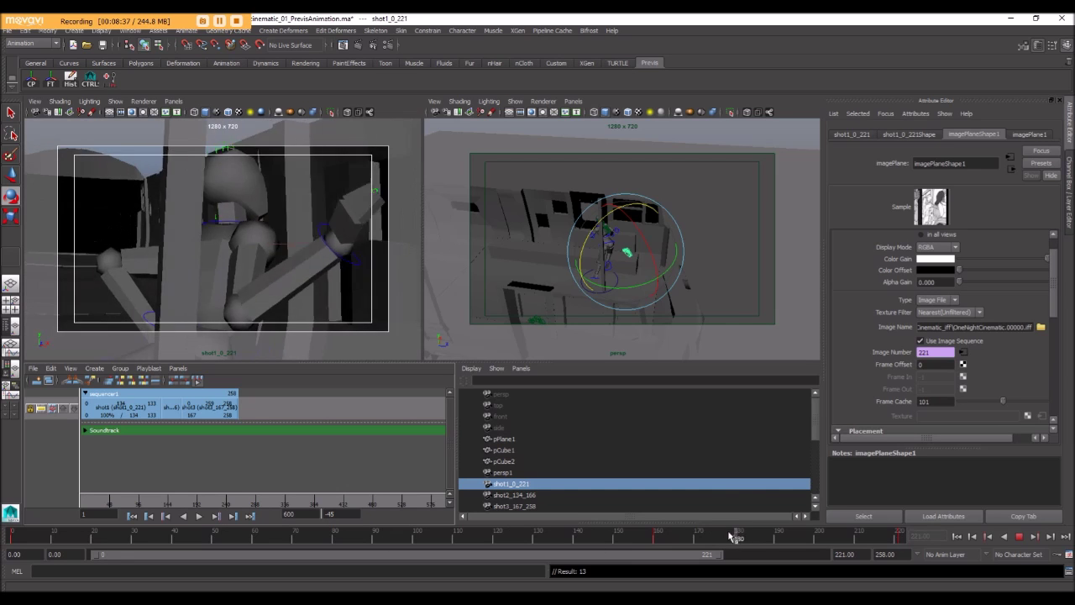
pyautogui.moveTo(734, 537); pyautogui.dragTo(928, 556)
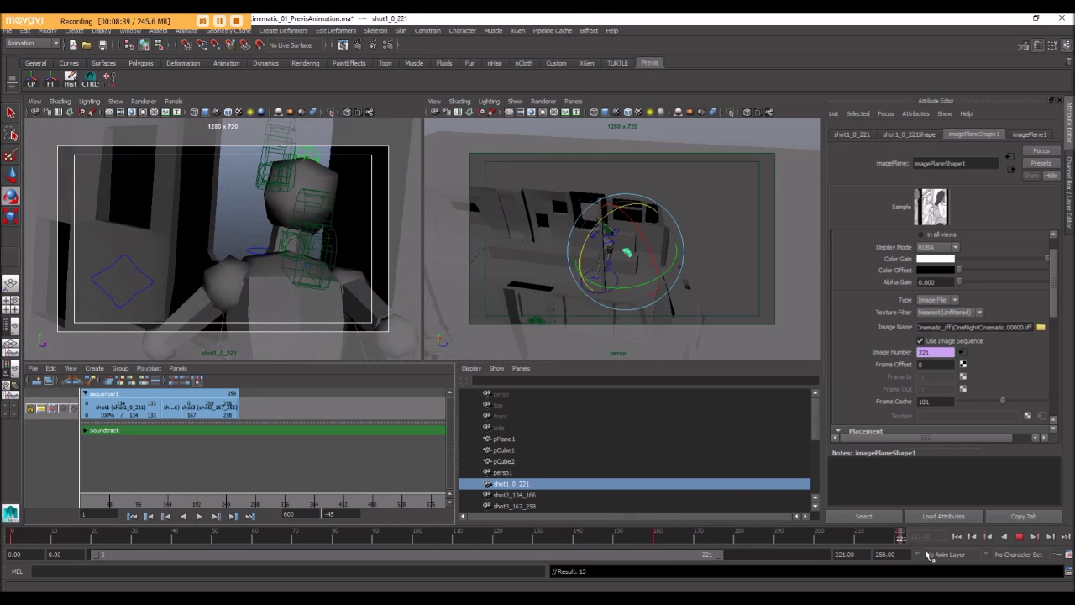